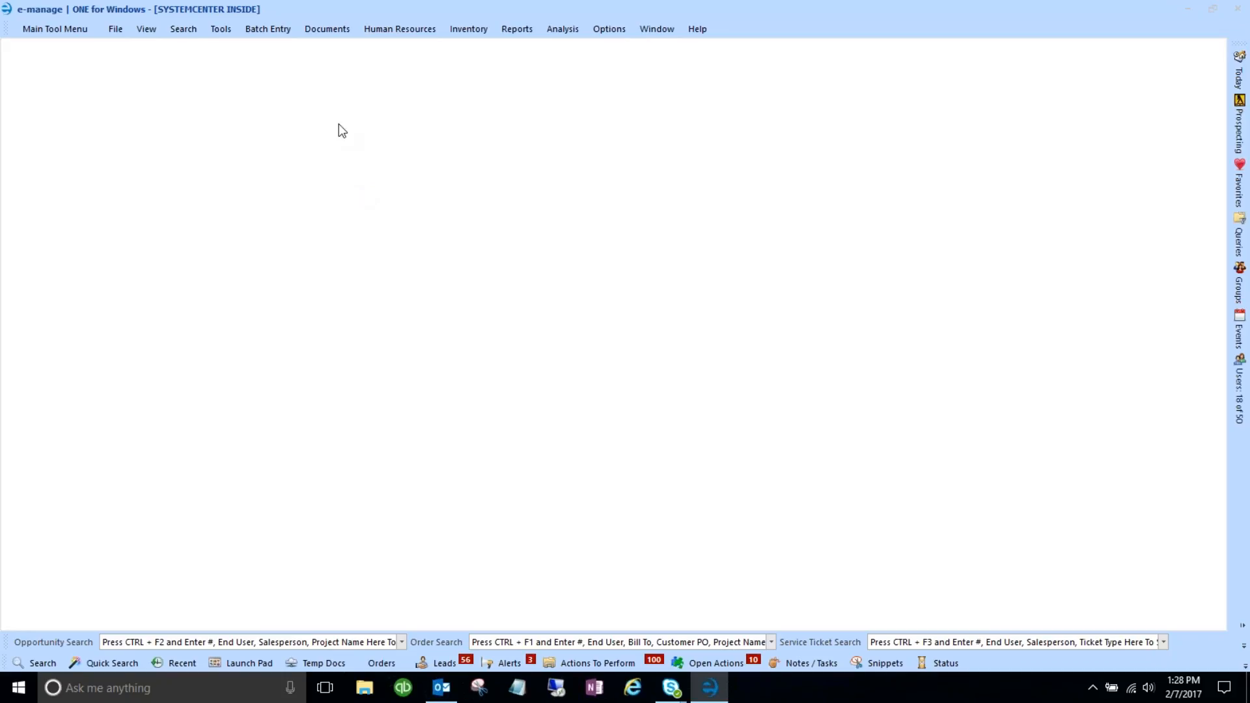
Open Haworth Web Services and show the documents available for download and processing
click(267, 29)
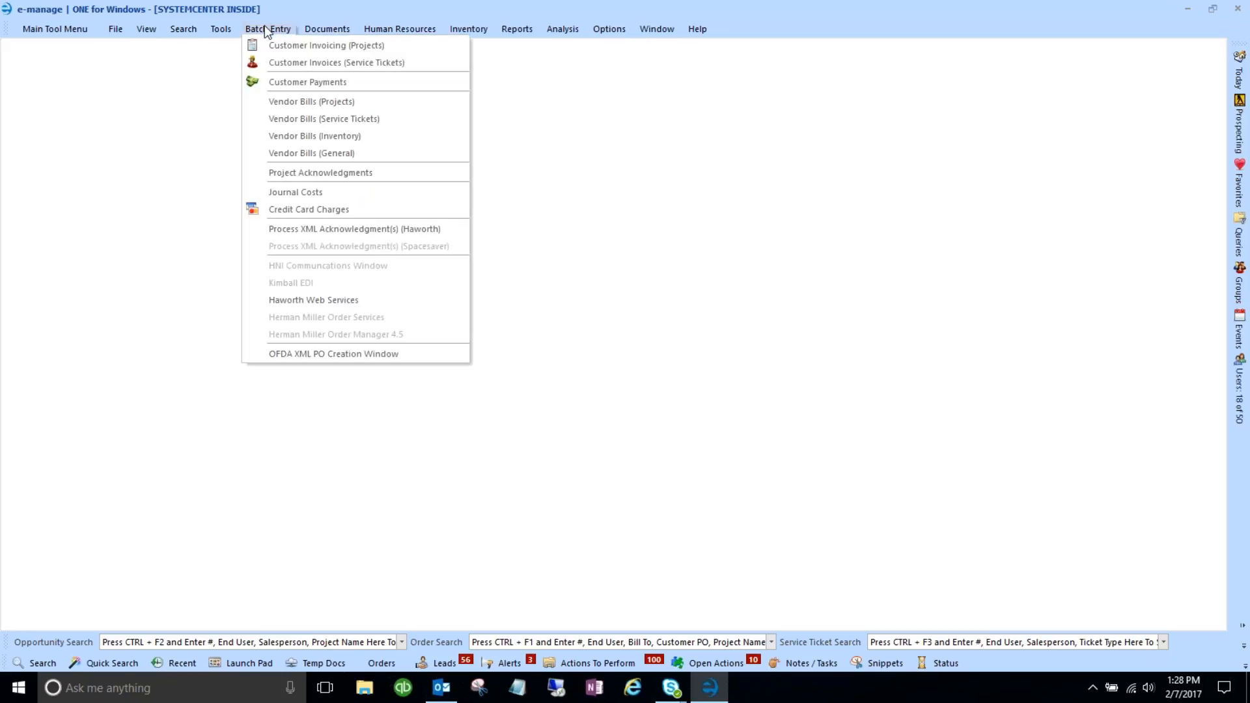
click(307, 299)
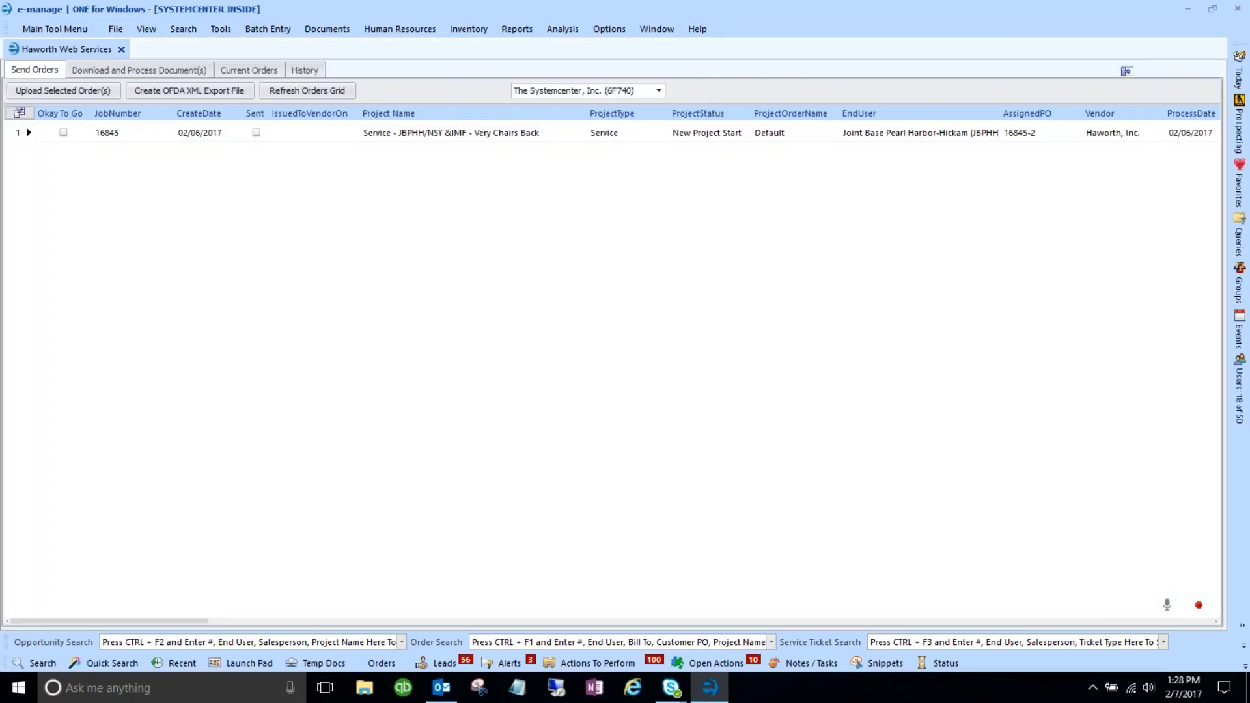
click(136, 69)
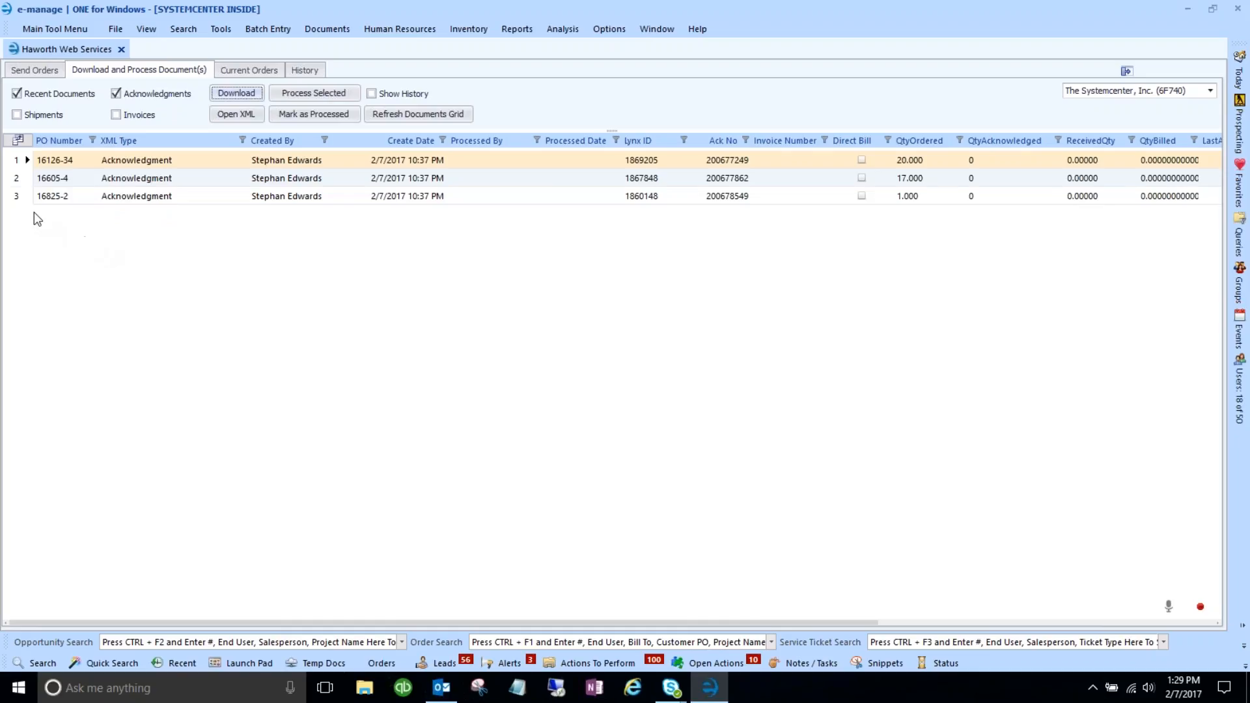
Select all three downloaded Haworth acknowledgment documents and process them
shift+click(22, 196)
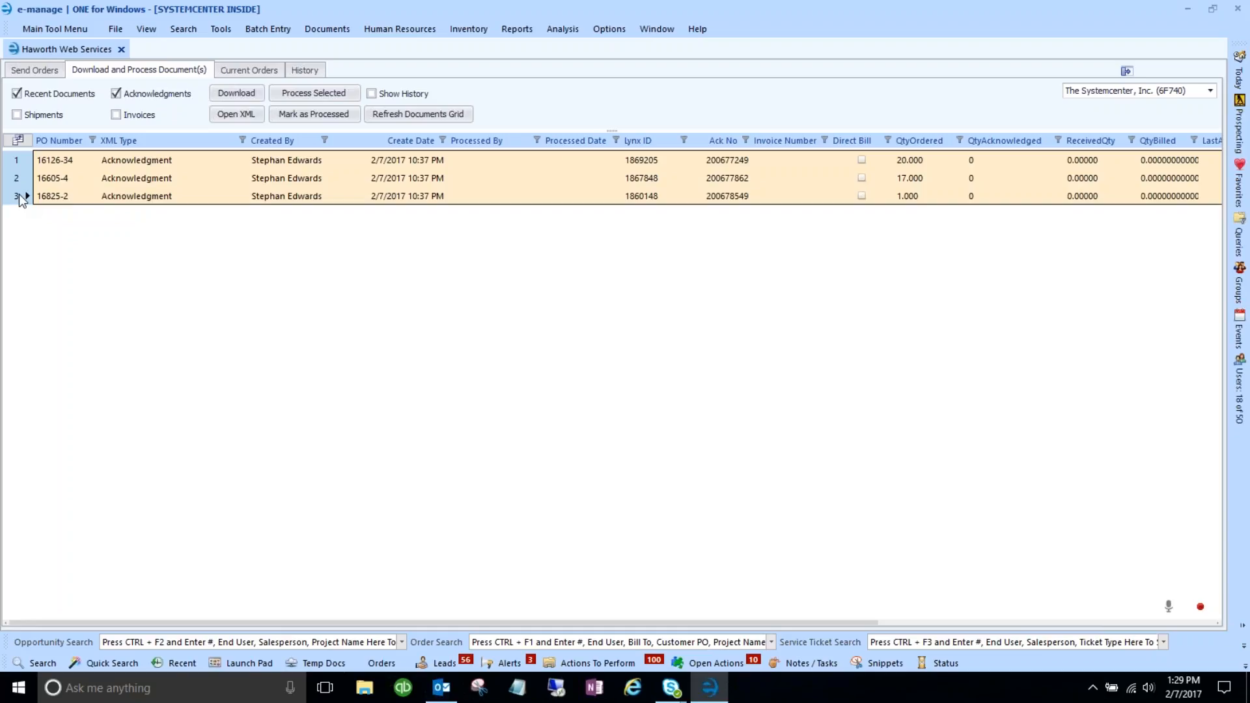
click(19, 162)
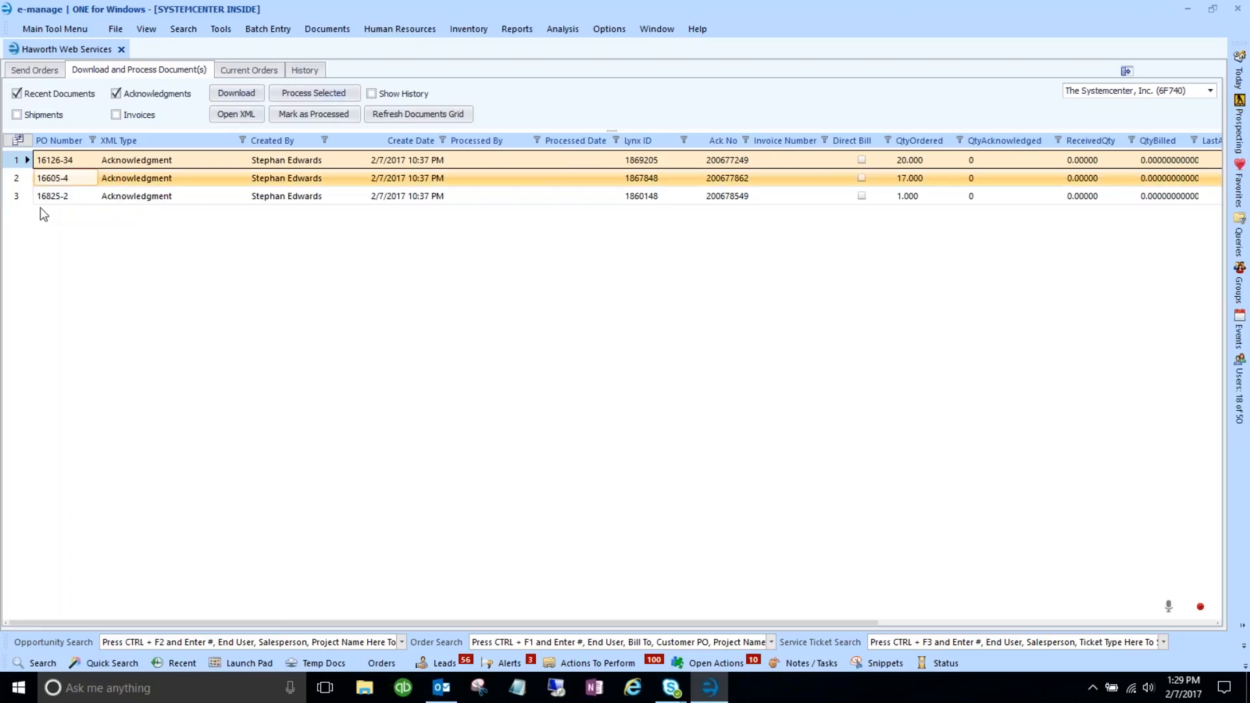
shift+click(21, 198)
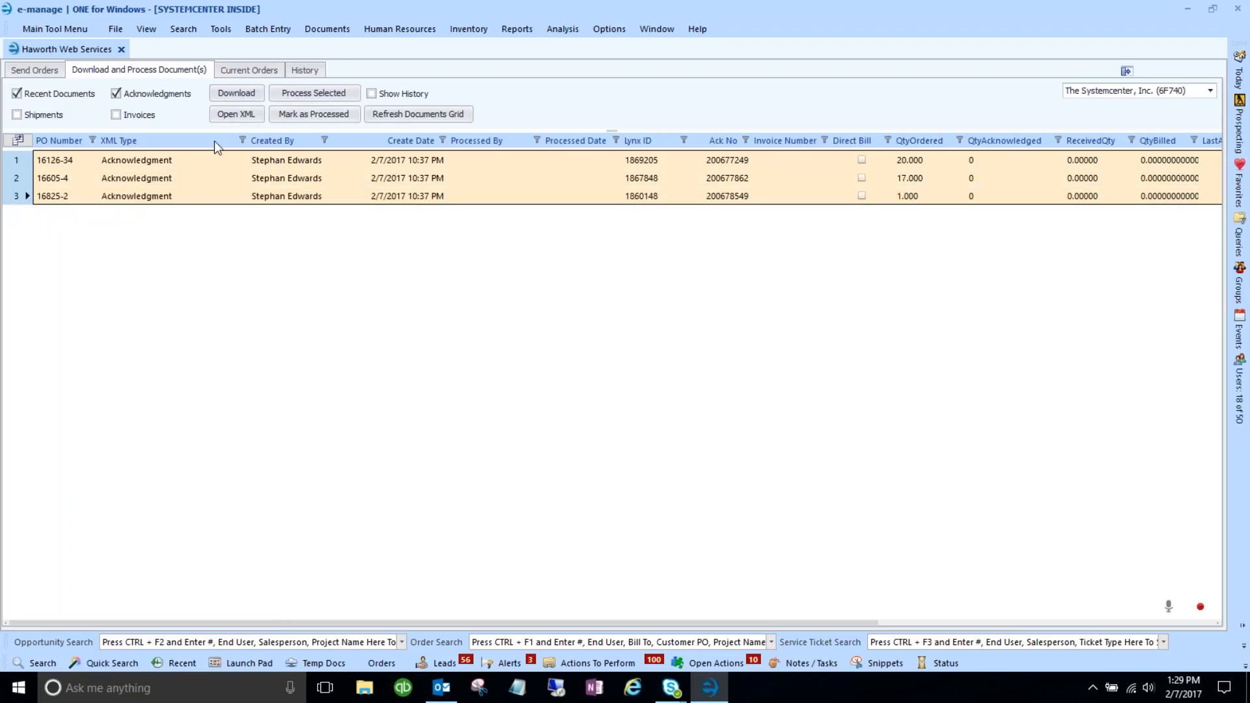
click(294, 96)
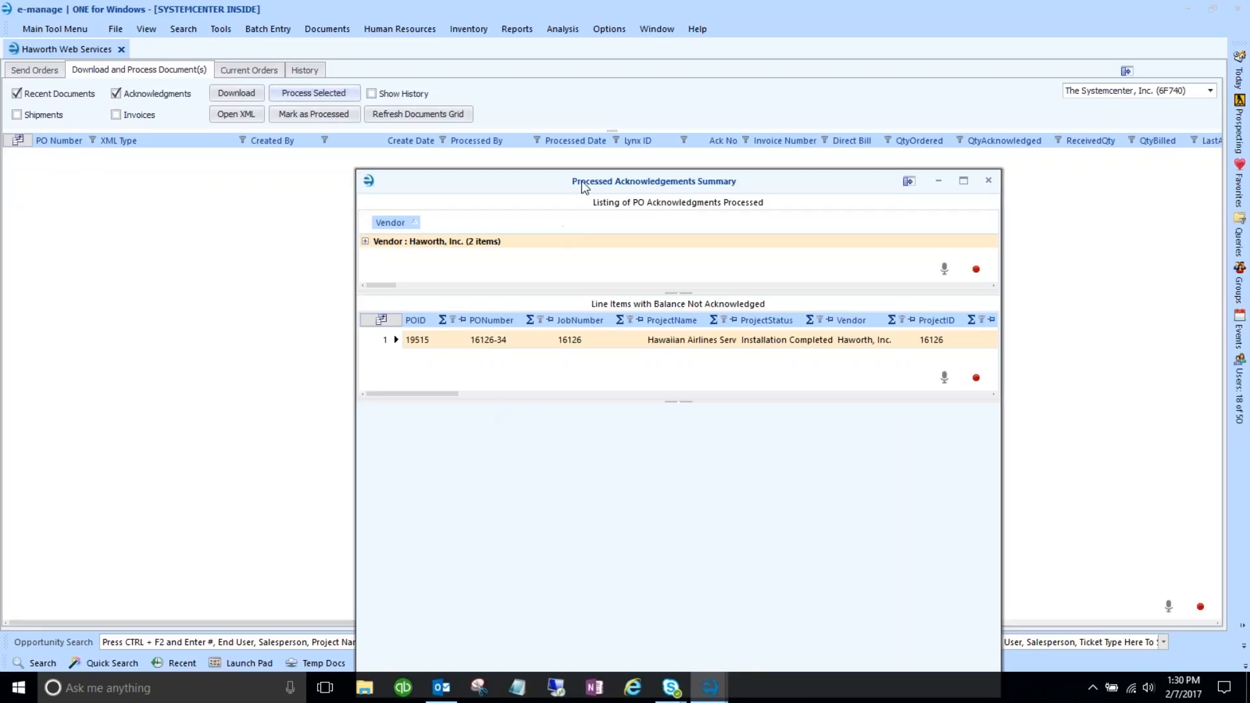
Examine the Processed Acknowledgements Summary, checking the processed Haworth POs and the line items with a balance not acknowledged
drag(581, 185, 578, 85)
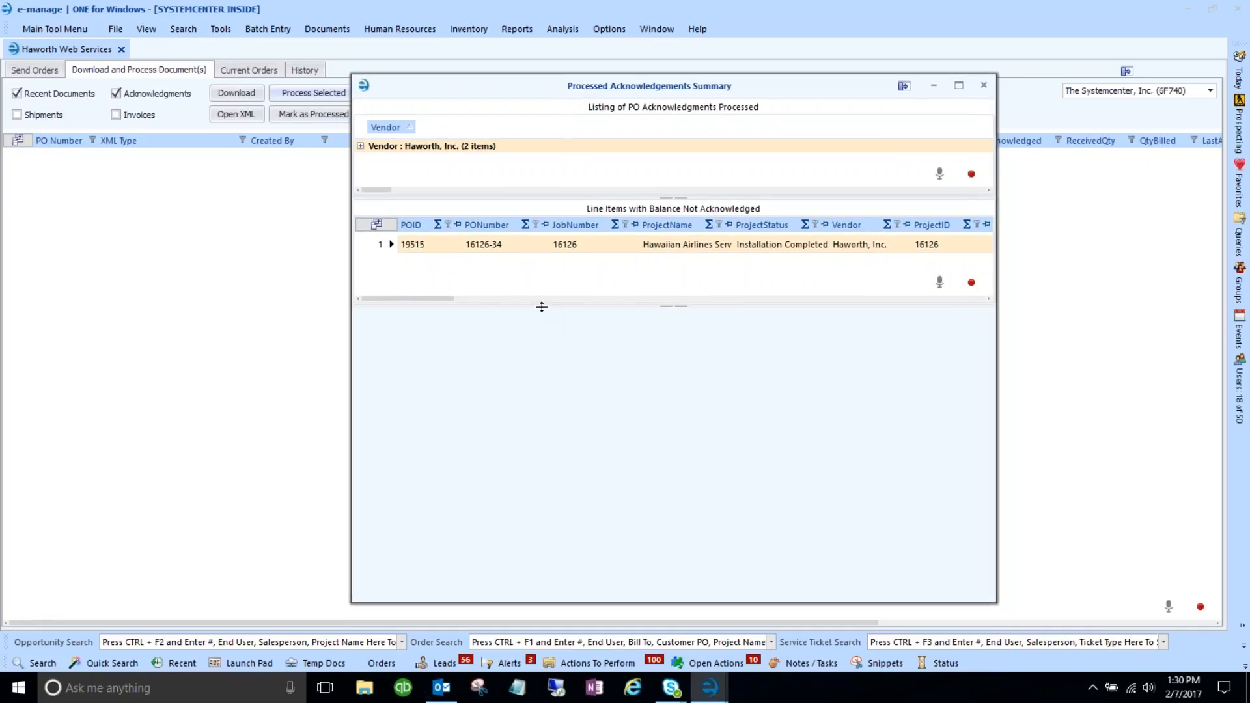
drag(542, 306, 550, 360)
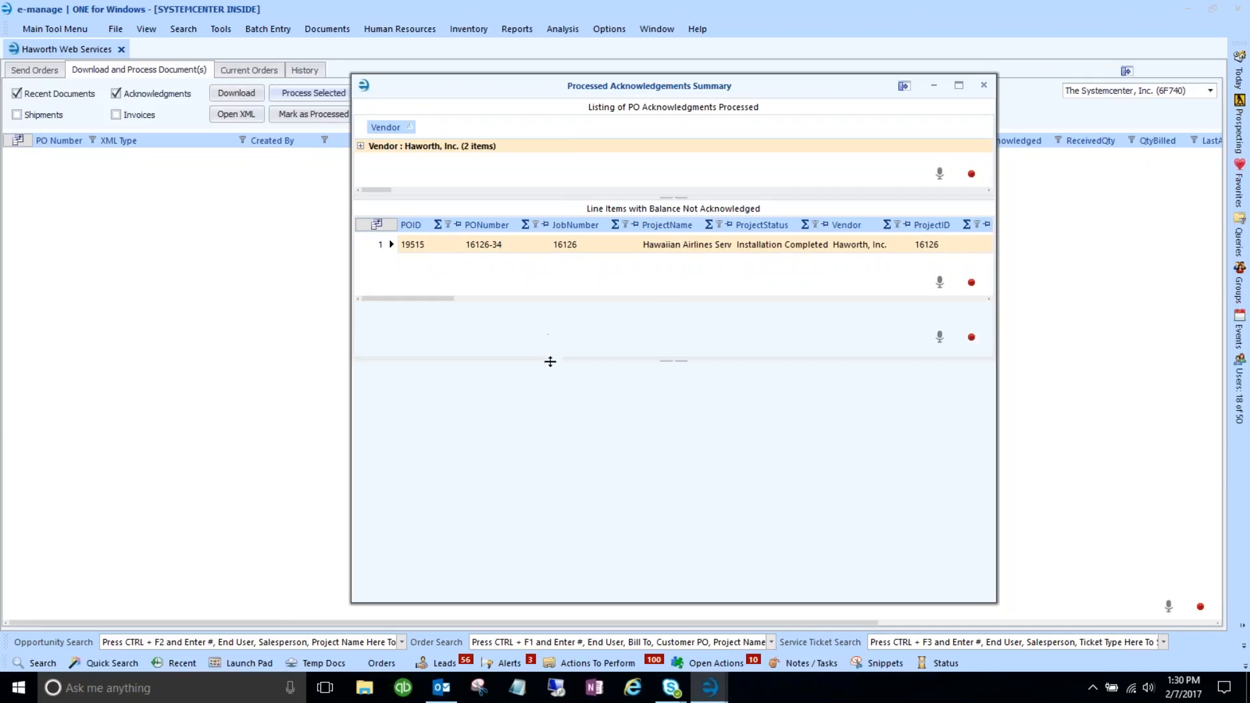
click(361, 146)
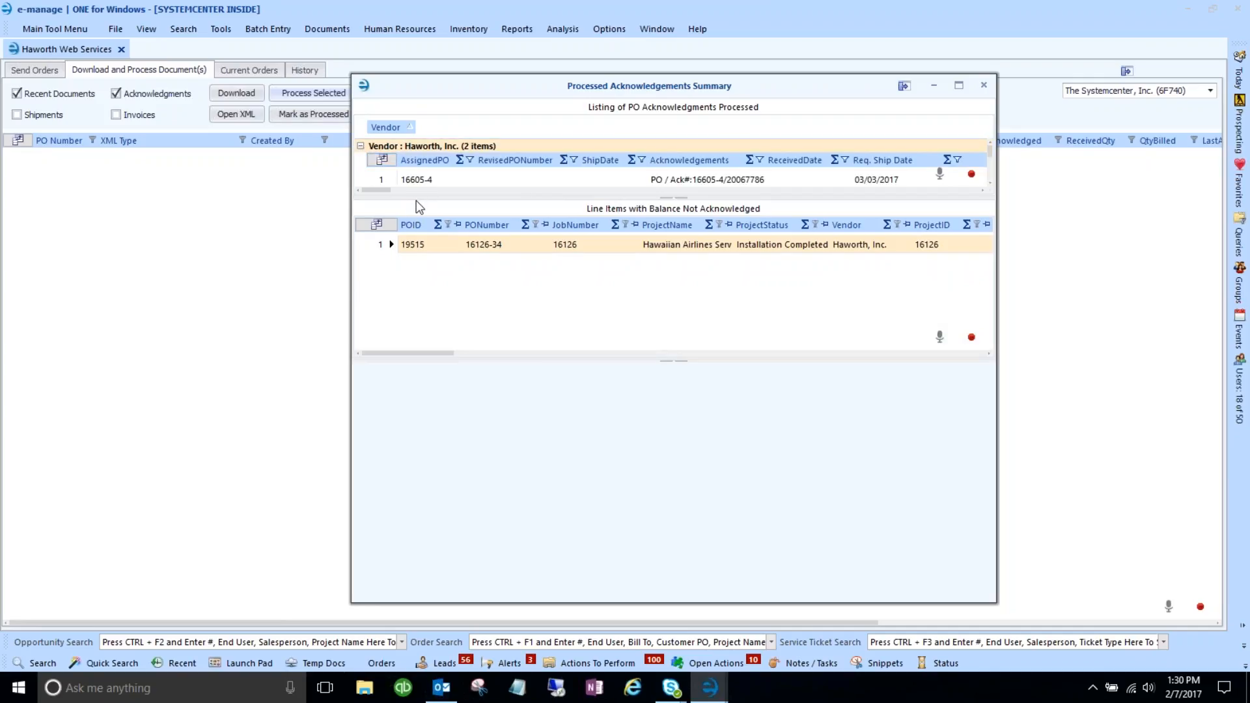
scroll(895, 177, down, 2)
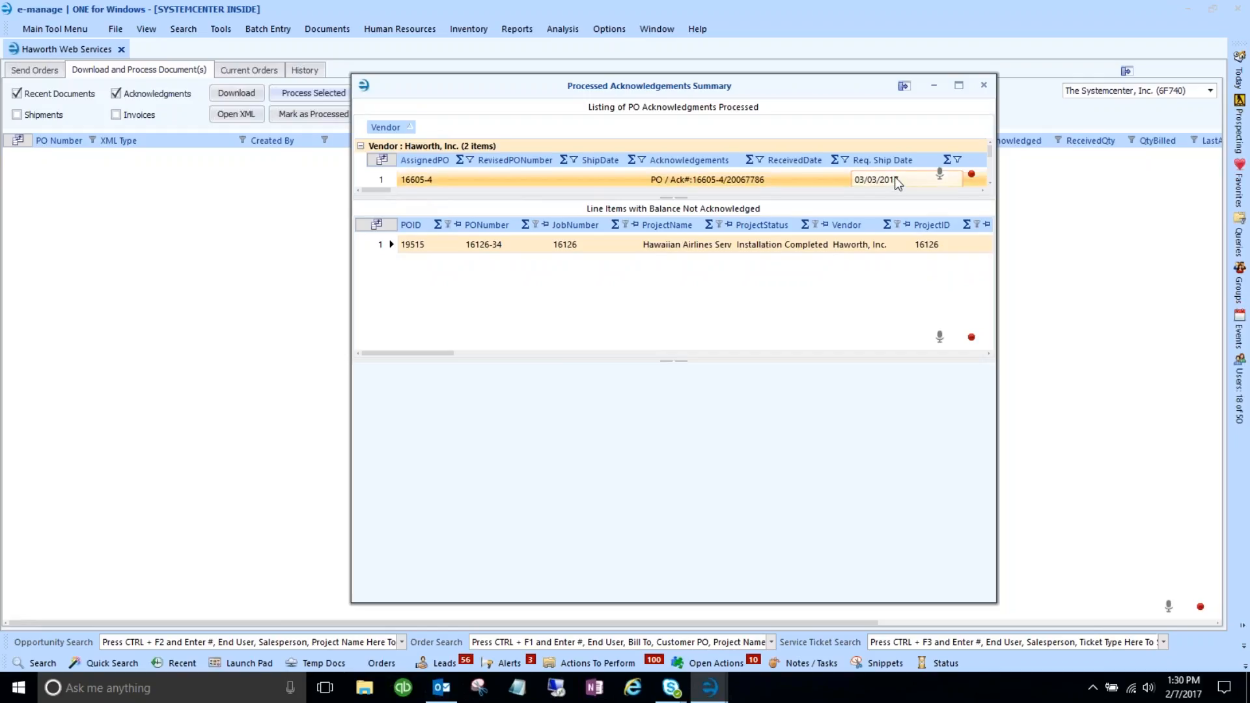
click(768, 168)
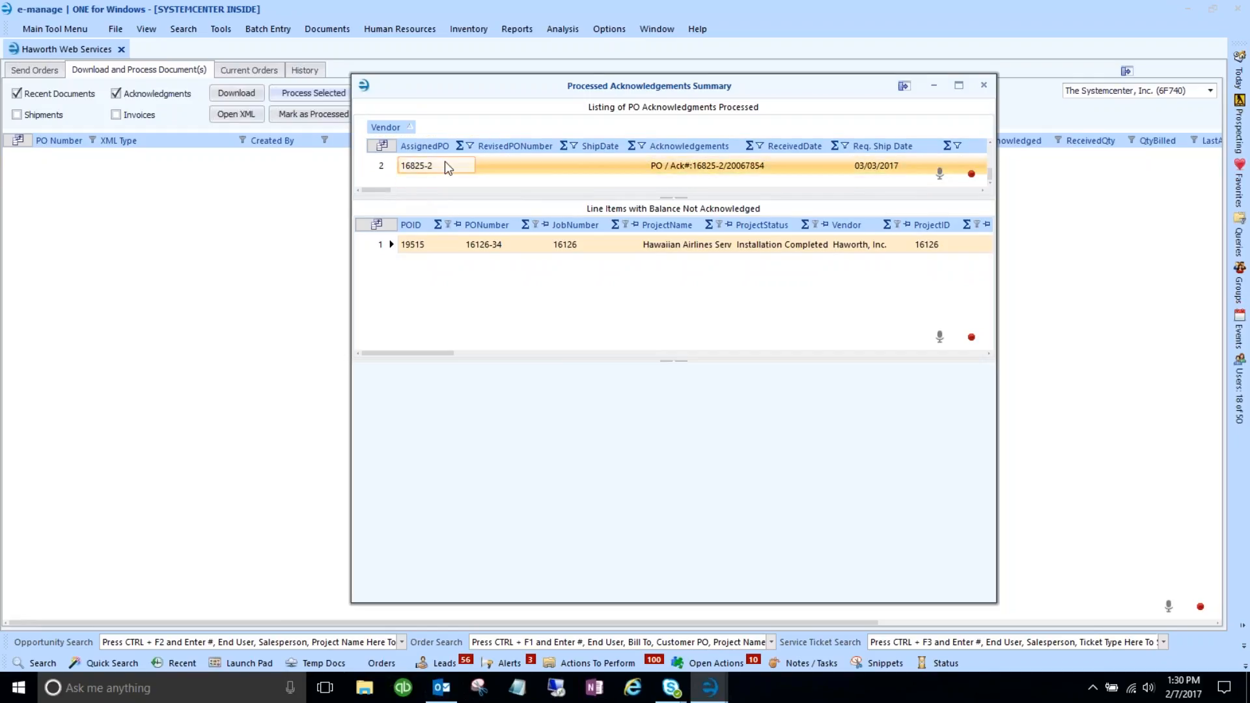
scroll(444, 161, up, 2)
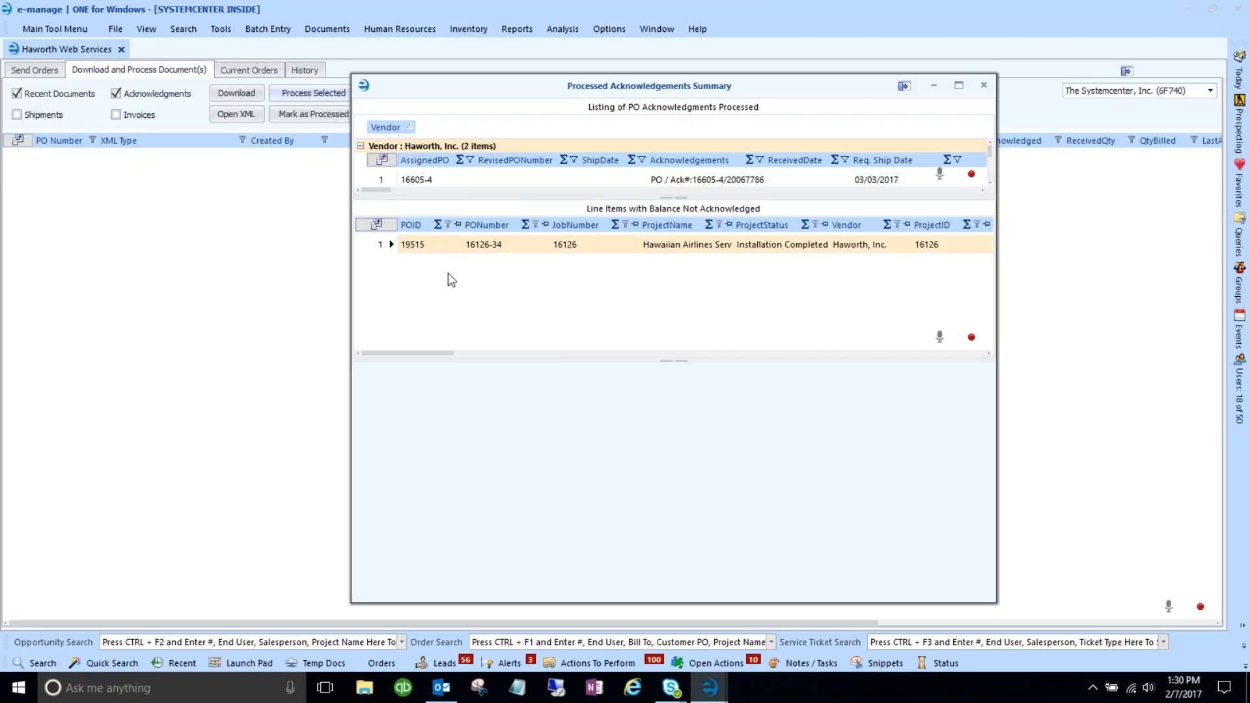
click(573, 244)
drag(421, 353, 370, 349)
click(420, 181)
Open the City Financial Tower Acknowledgement Confirmation action item, dismiss the important project notes, and move the details window clear of the summary
click(591, 664)
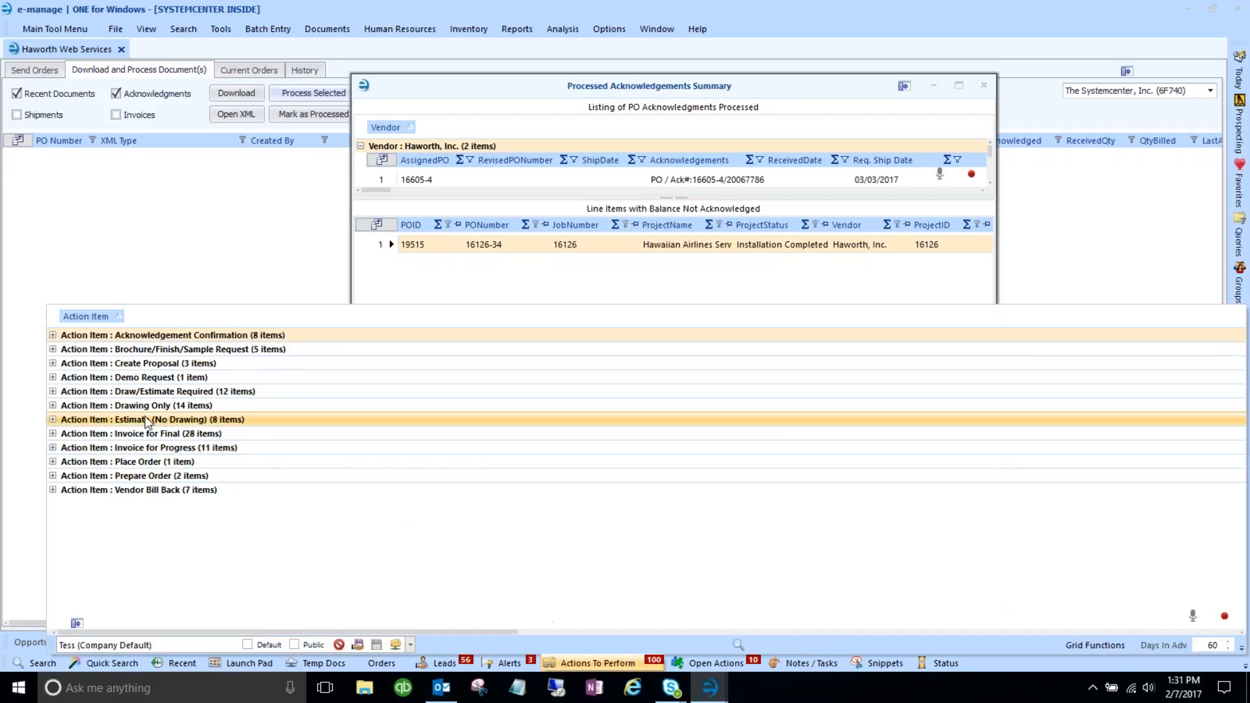
click(53, 336)
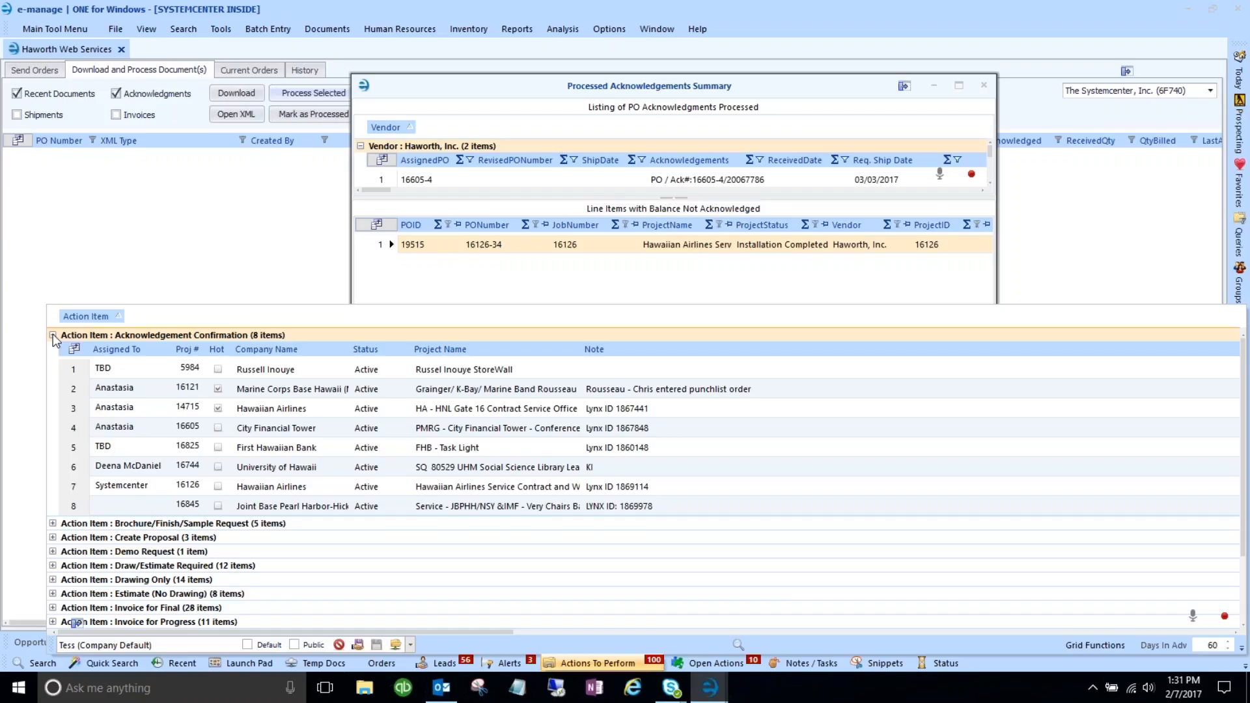
click(77, 427)
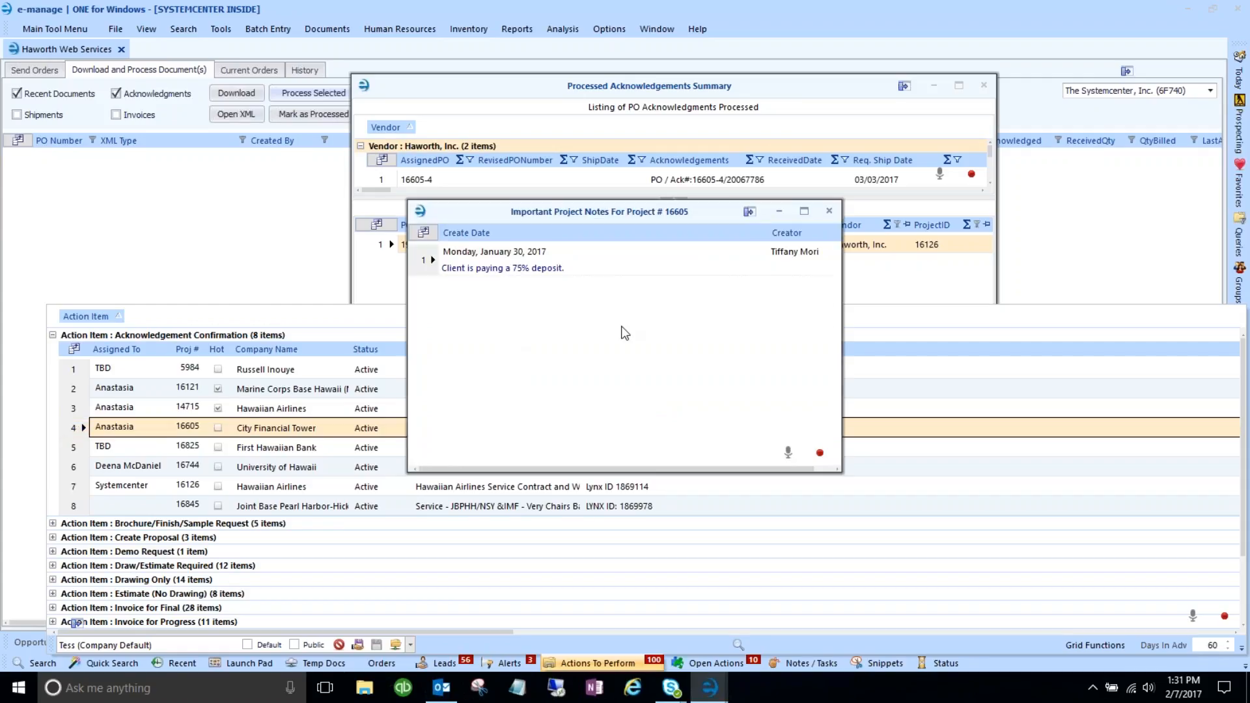
click(827, 210)
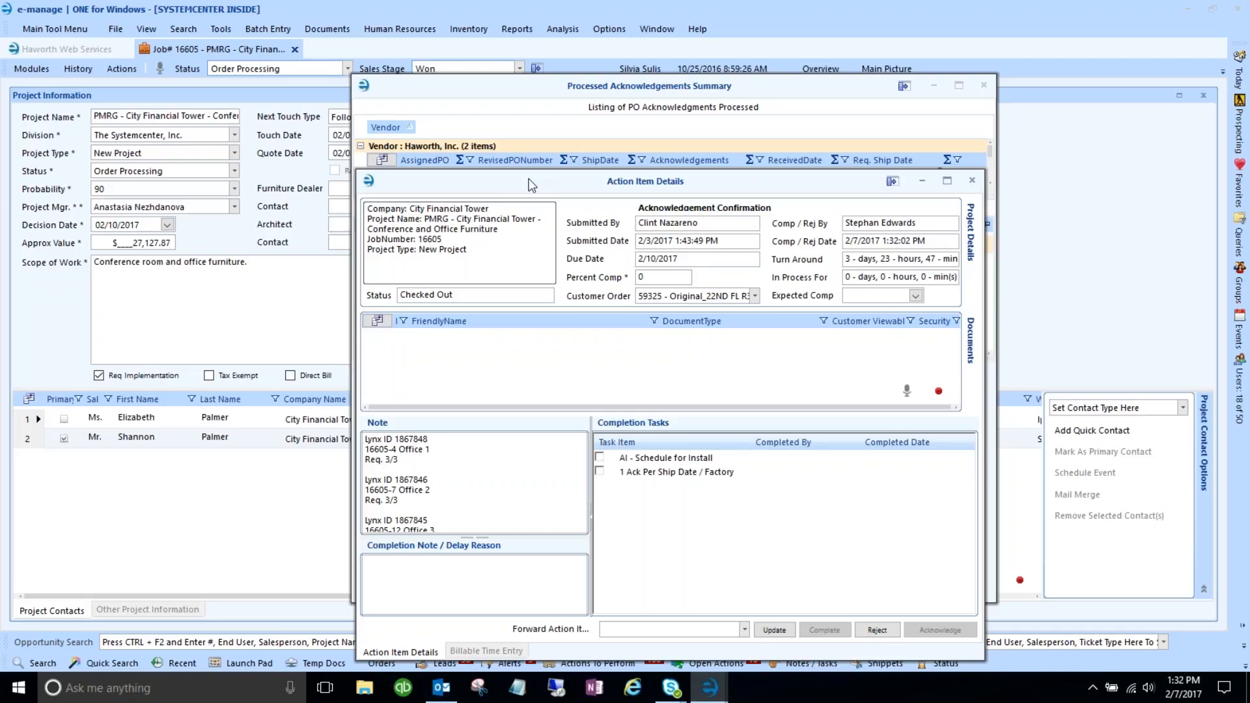
drag(526, 179, 725, 59)
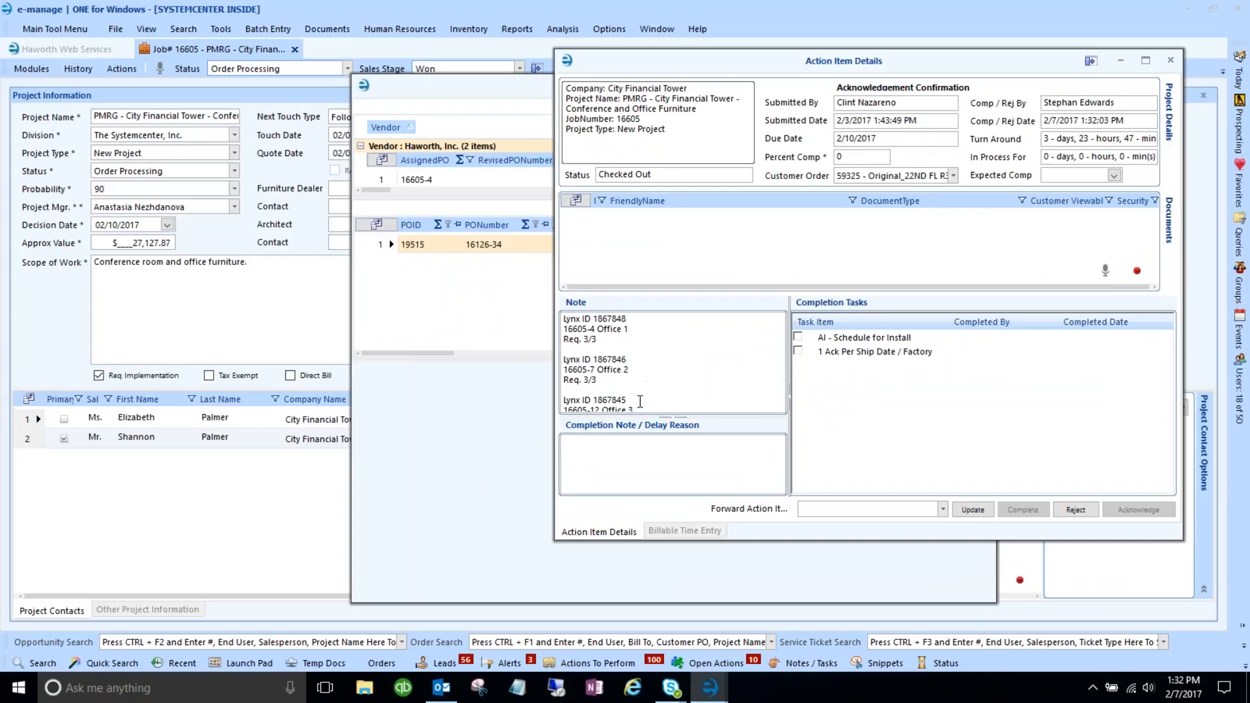
Copy the Office 1 entry from the action item's note into the completion note and add an "ETA CA" line above "Req. 3/3"
click(401, 180)
click(603, 339)
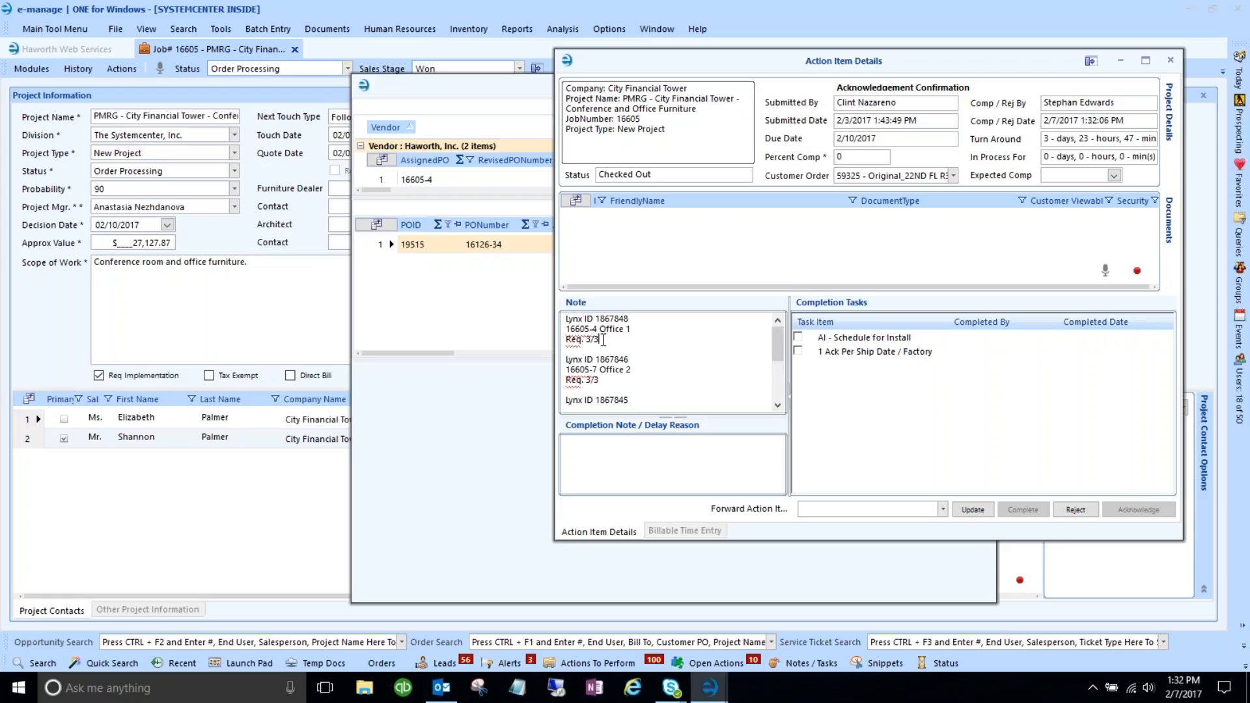
drag(603, 338, 556, 311)
key(ctrl+c)
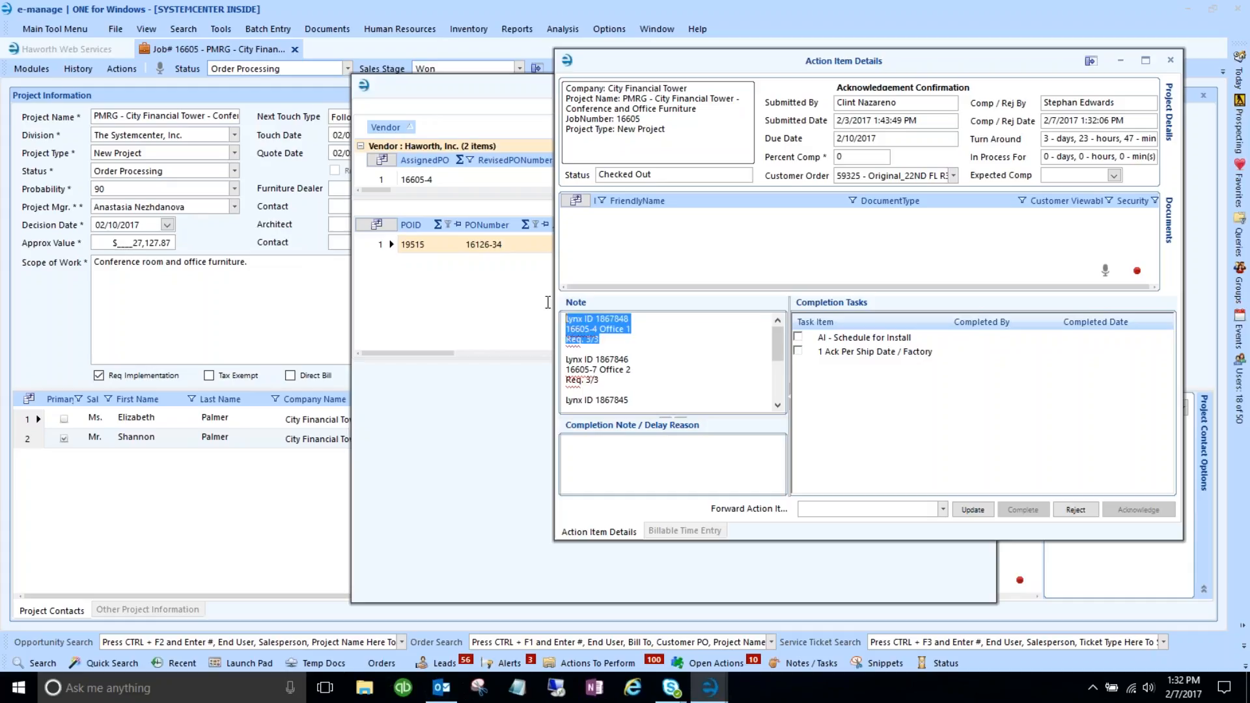
click(610, 452)
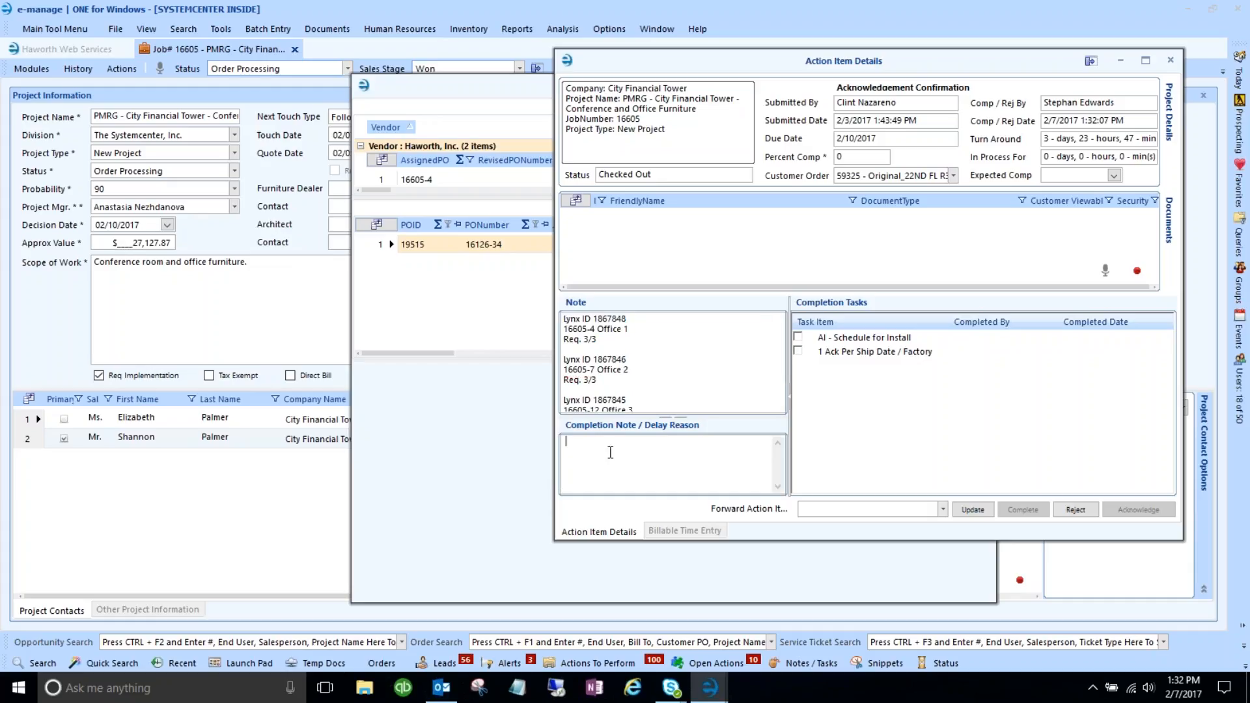
key(ctrl+v)
key(Return)
text(ETA C)
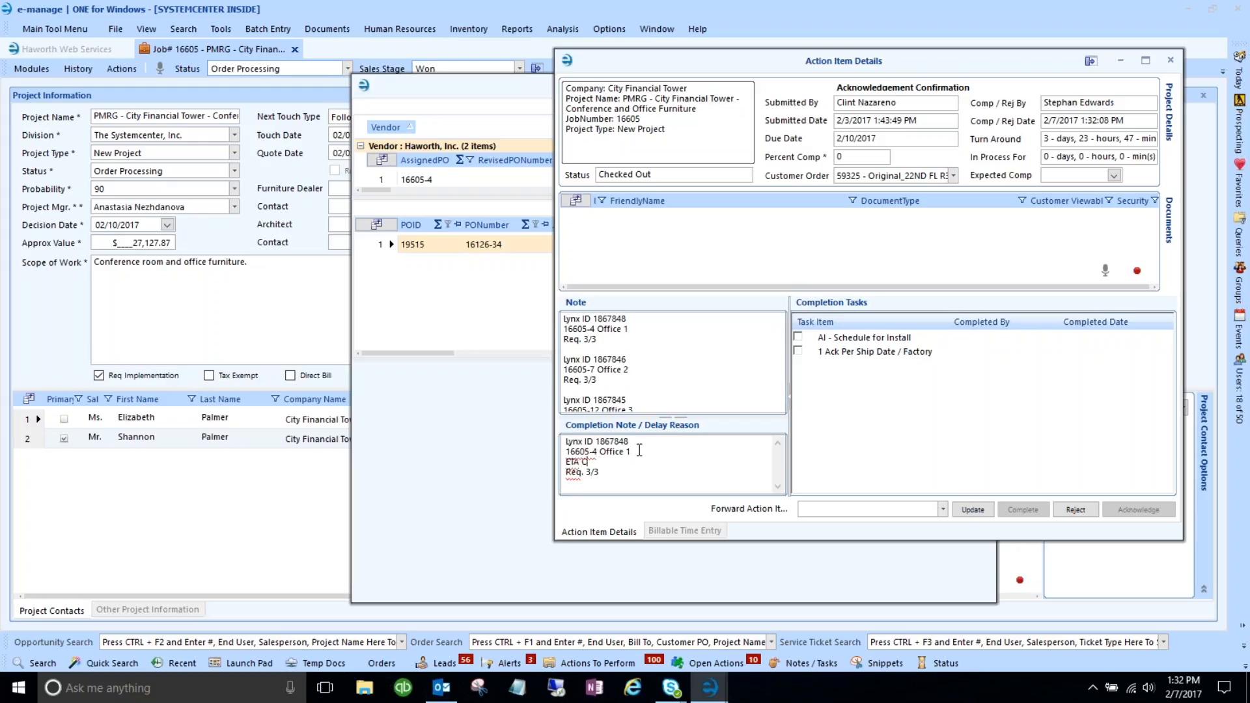
text(A)
Check the planned delivery dates of the Office 1 Haworth purchase order's acknowledgments in the project's Acknowledgments / Costing module
click(37, 69)
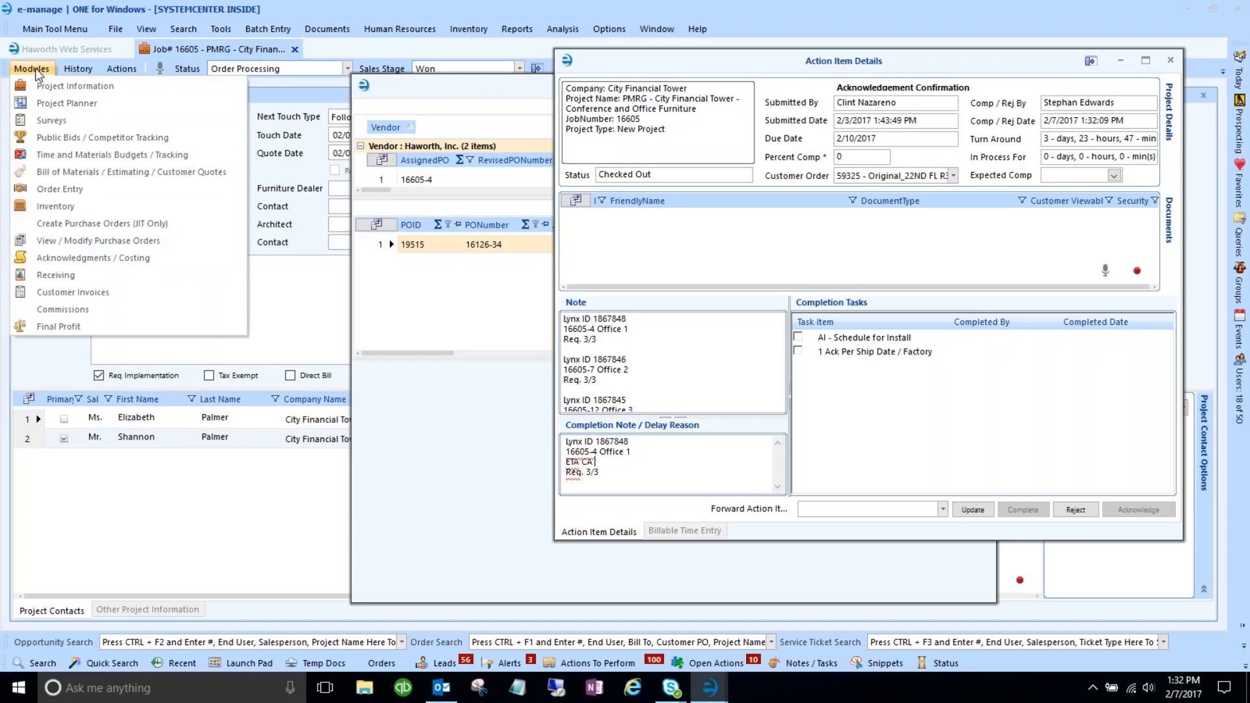
click(58, 257)
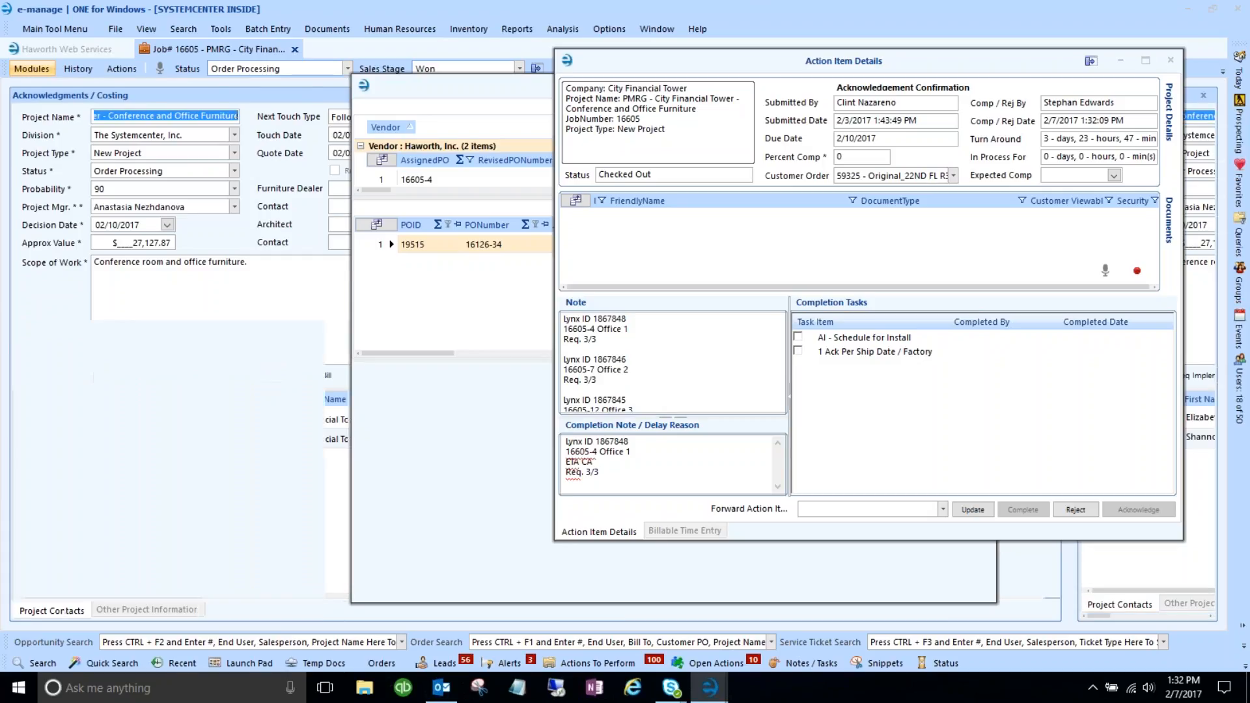
click(58, 243)
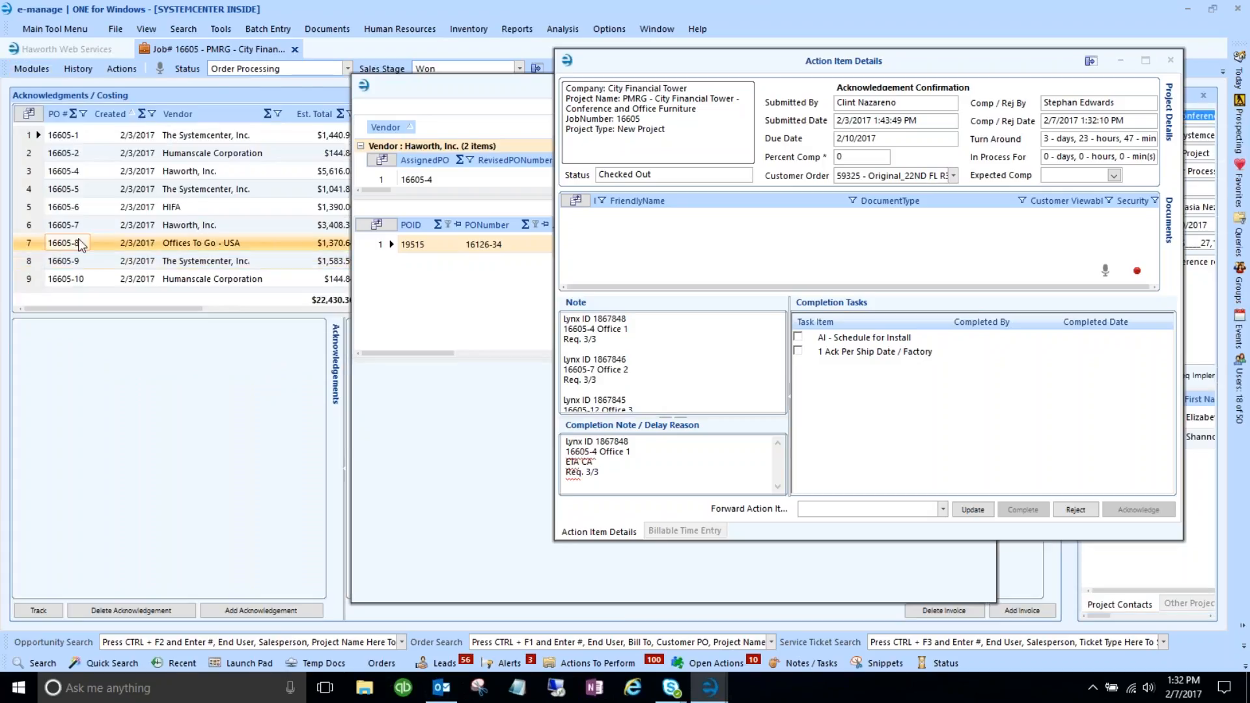
click(54, 228)
click(33, 190)
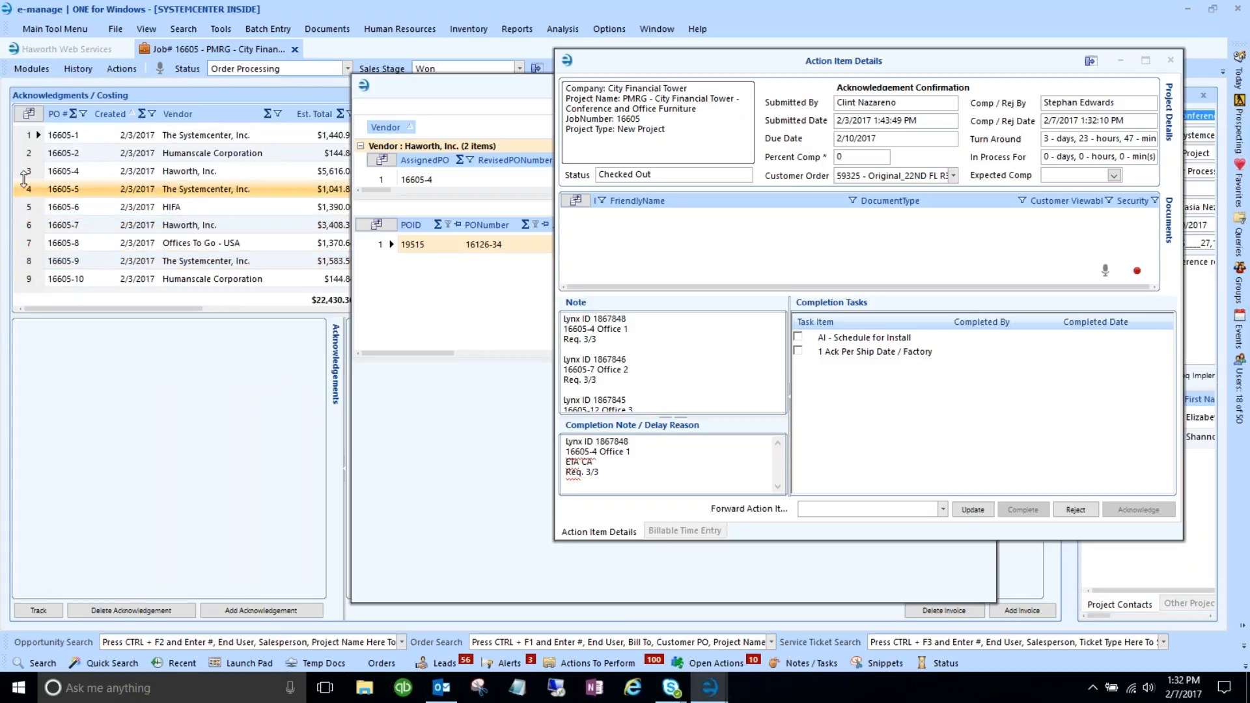
click(29, 171)
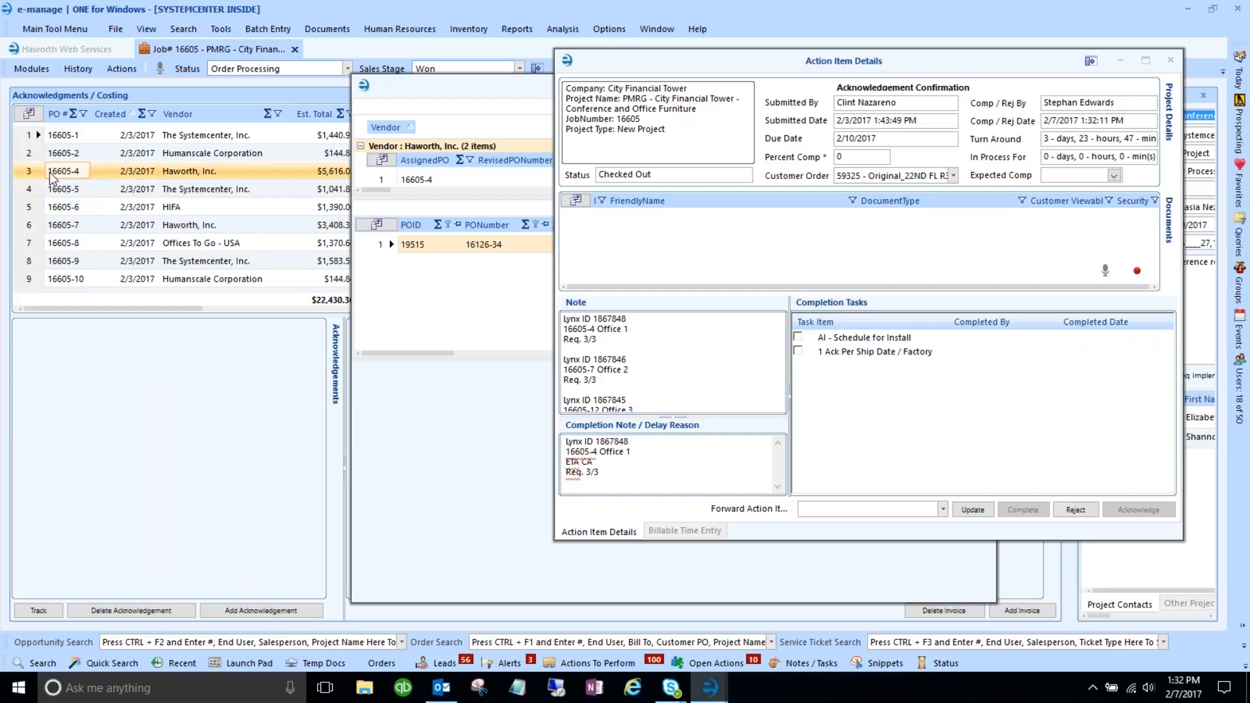
click(30, 172)
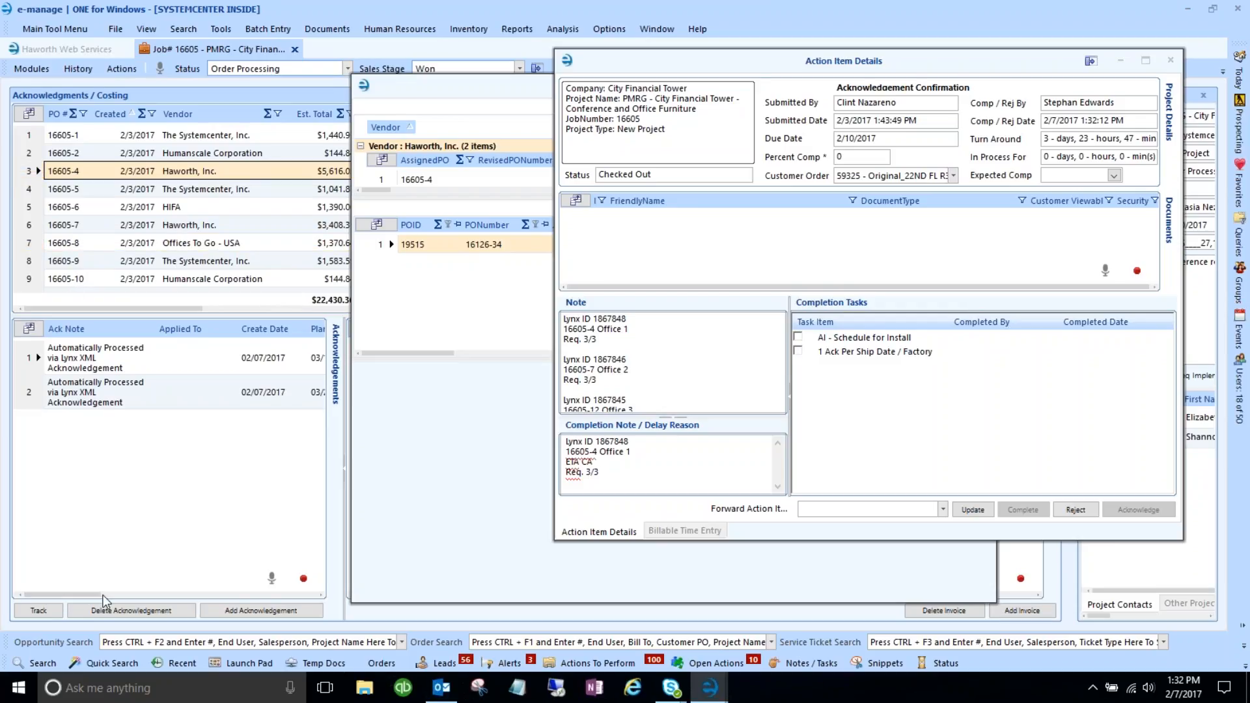
drag(80, 594, 137, 596)
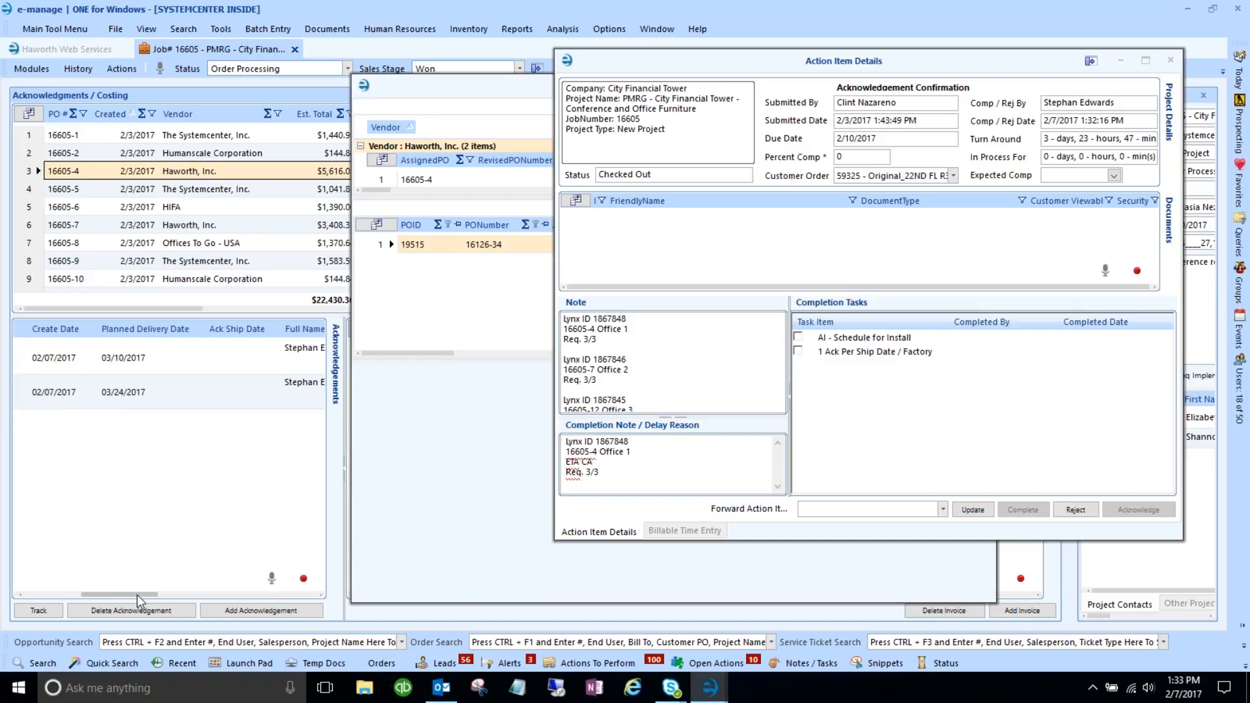
click(128, 364)
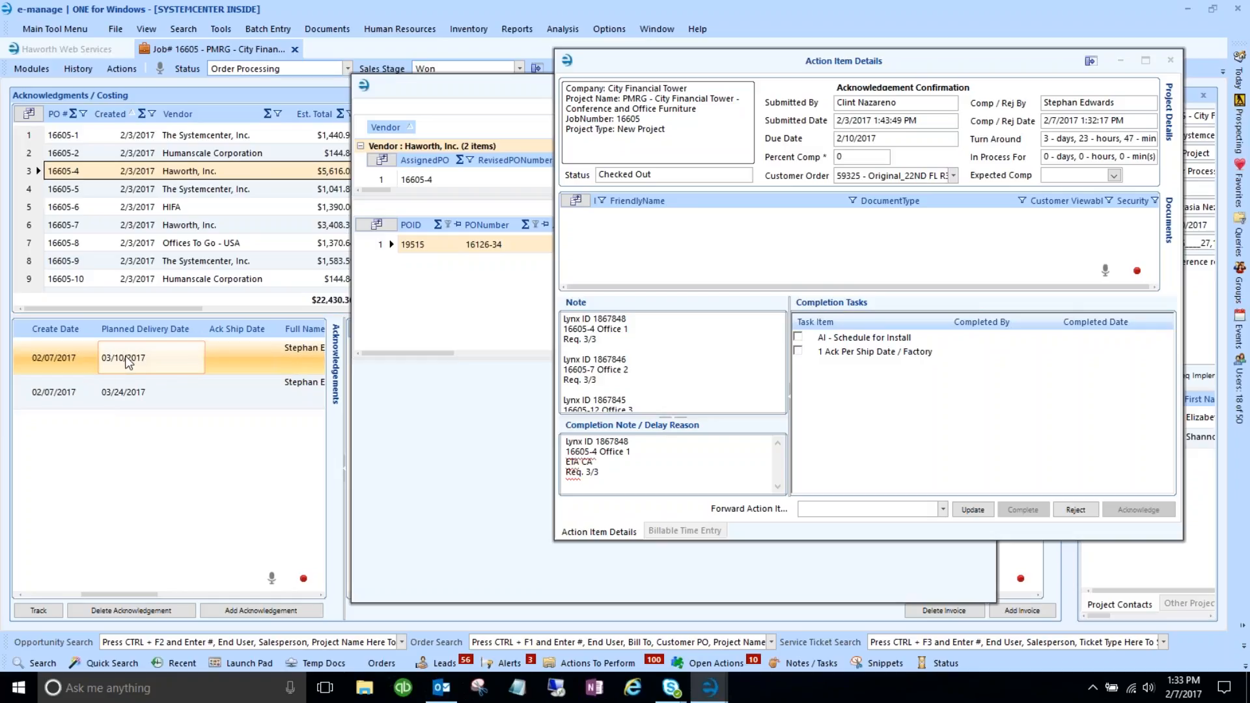
Fill in the Office 1 completion note's delivery lines as "DG1 - ETA CA 3/10" and "Dg2 - ETA CA 3/24"
click(616, 471)
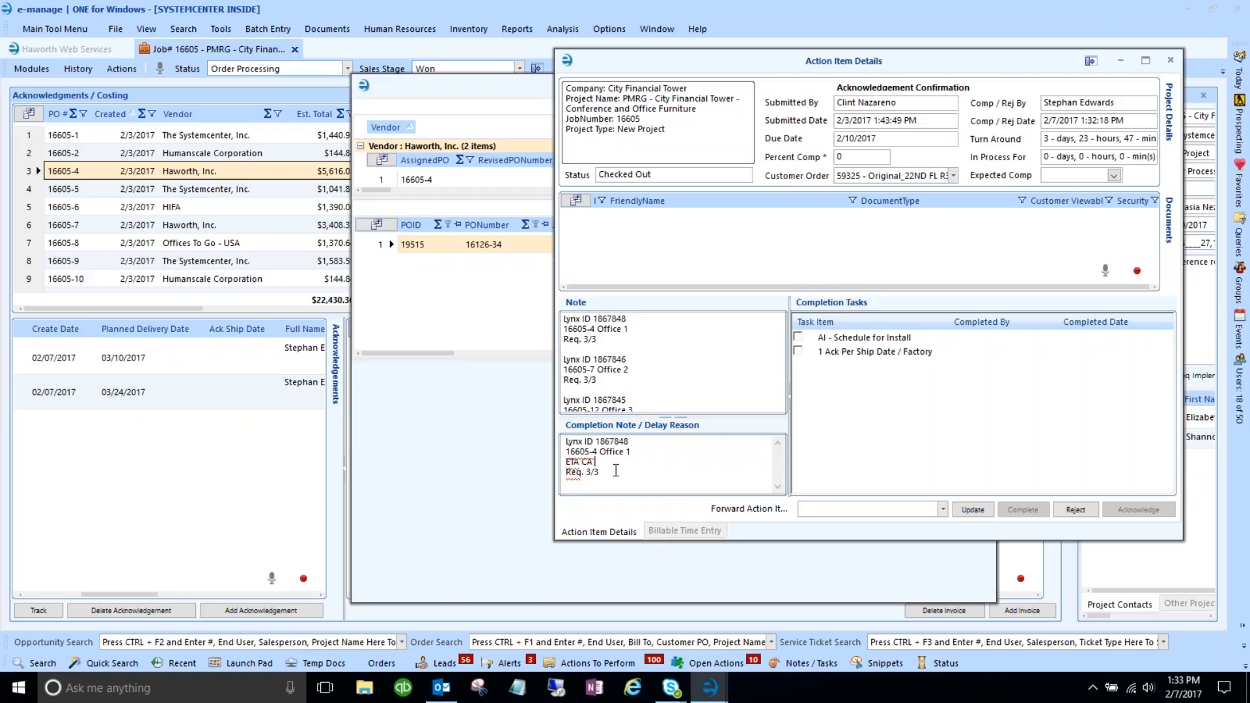
text(ETA CA 3/10)
key(Return)
text(ETA CA 3/24)
text(DGT -)
click(567, 472)
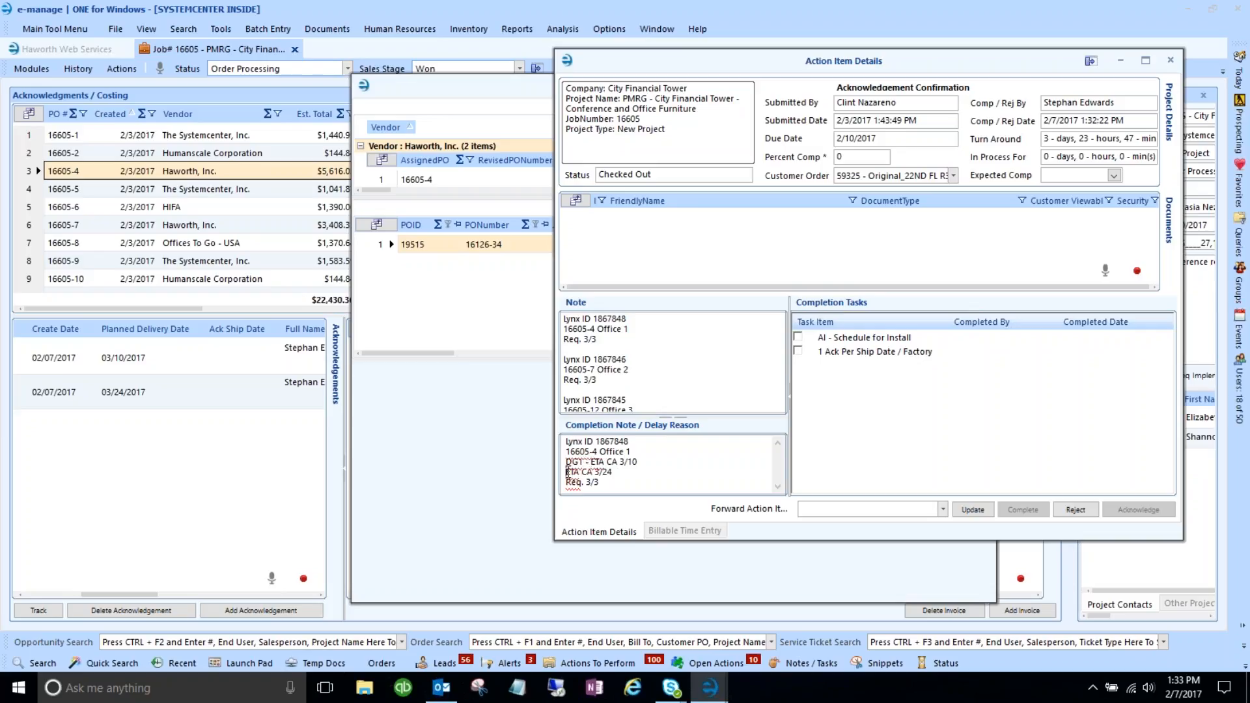
text(DG2 -)
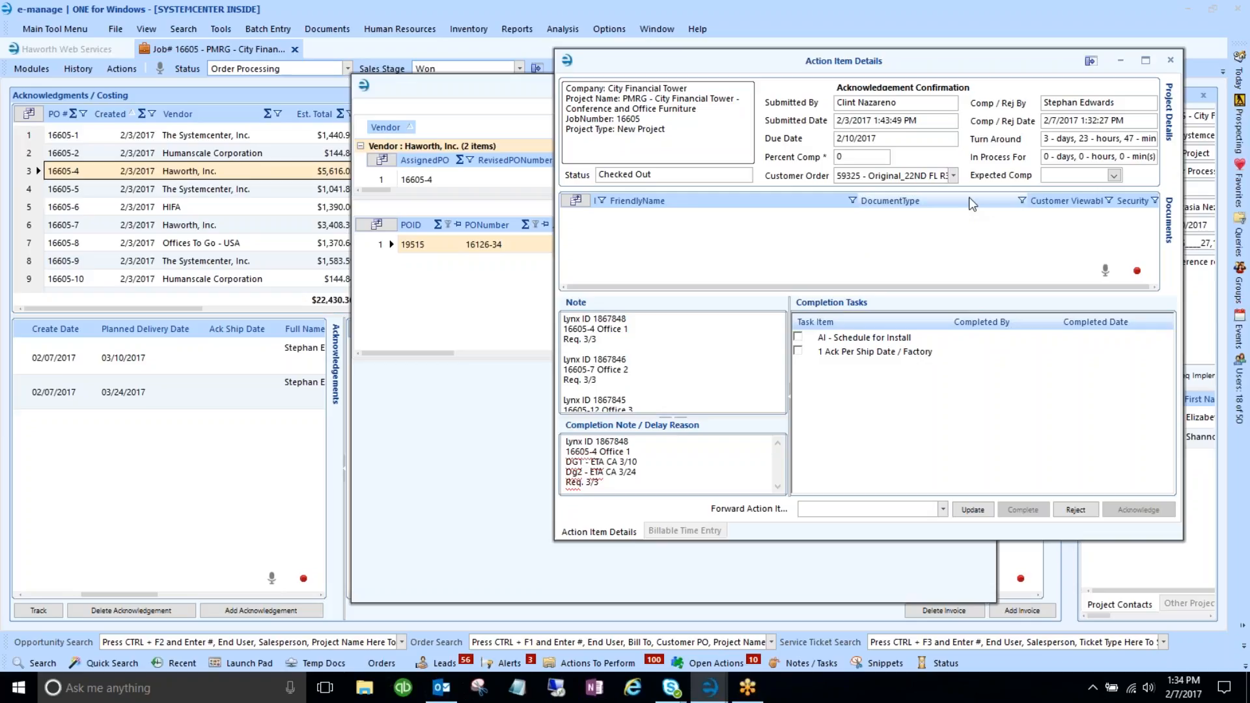
Review the remaining vendor entries in the action item's note, down to Humanscale and Offices To Go
click(859, 159)
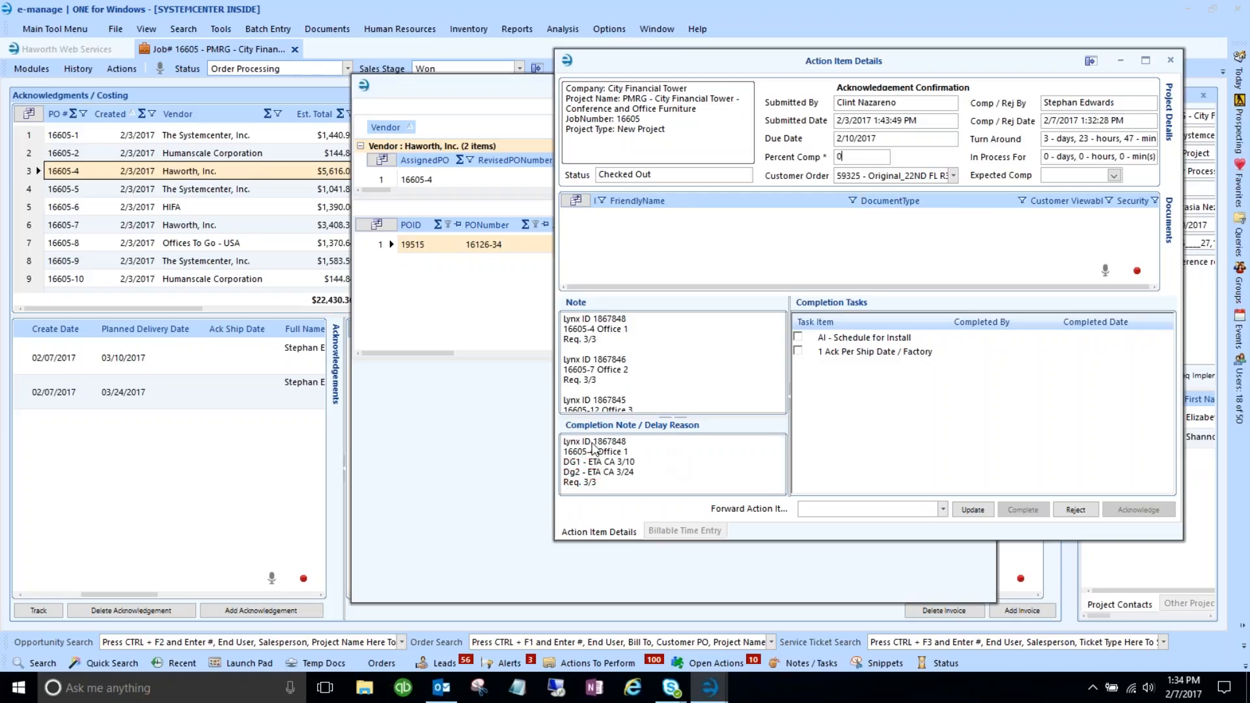
click(659, 372)
scroll(661, 376, down, 5)
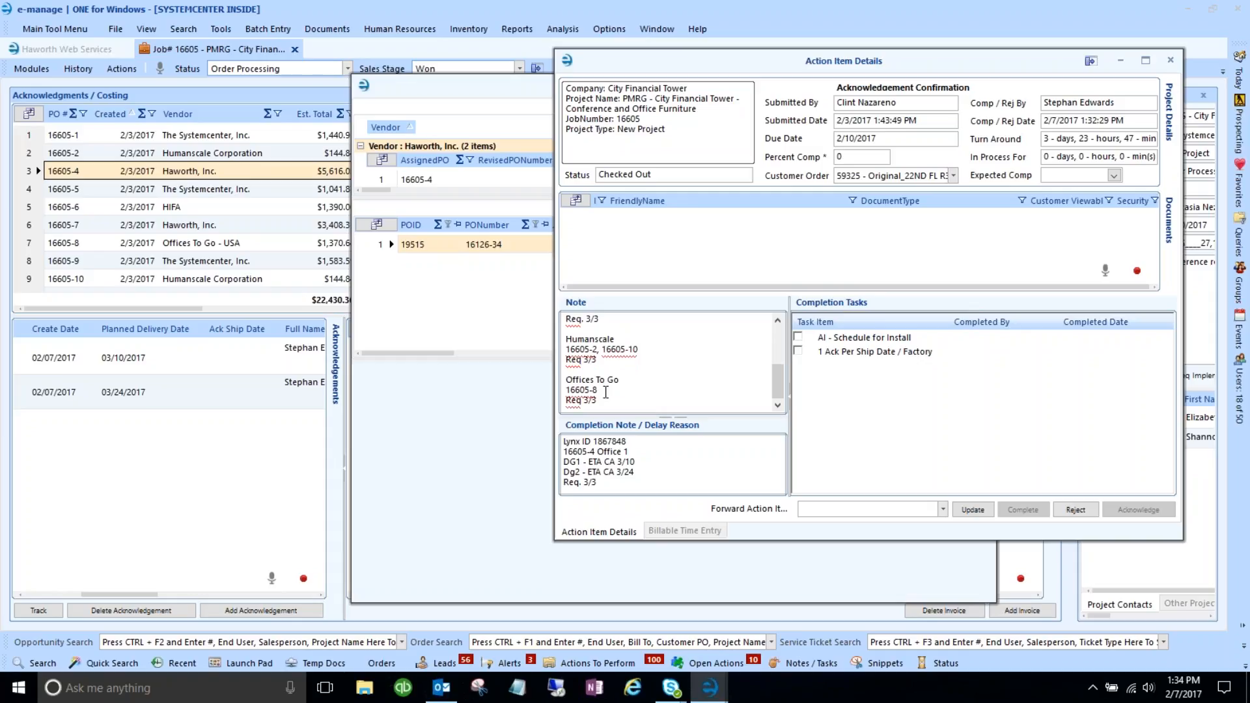
Set the action item to 20 percent complete with an expected completion date of 02/14/2017 and save the update
scroll(655, 391, up, 3)
scroll(656, 391, up, 1)
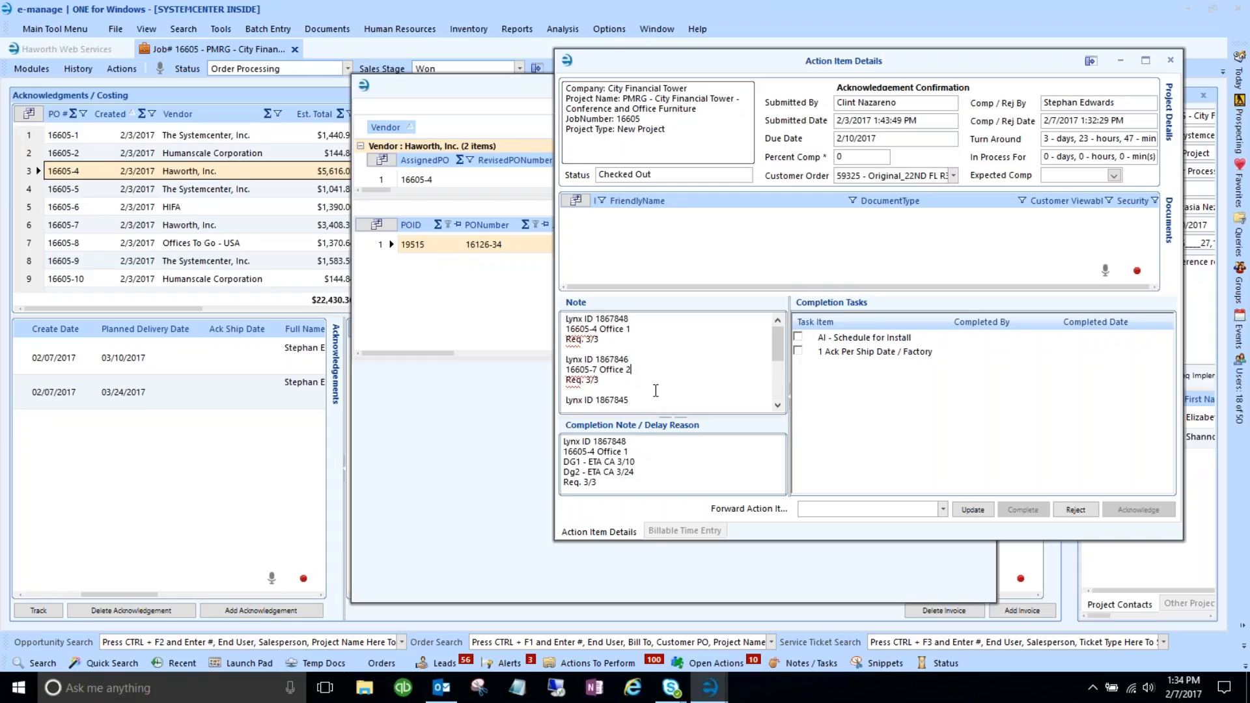
drag(862, 156, 815, 157)
text(20)
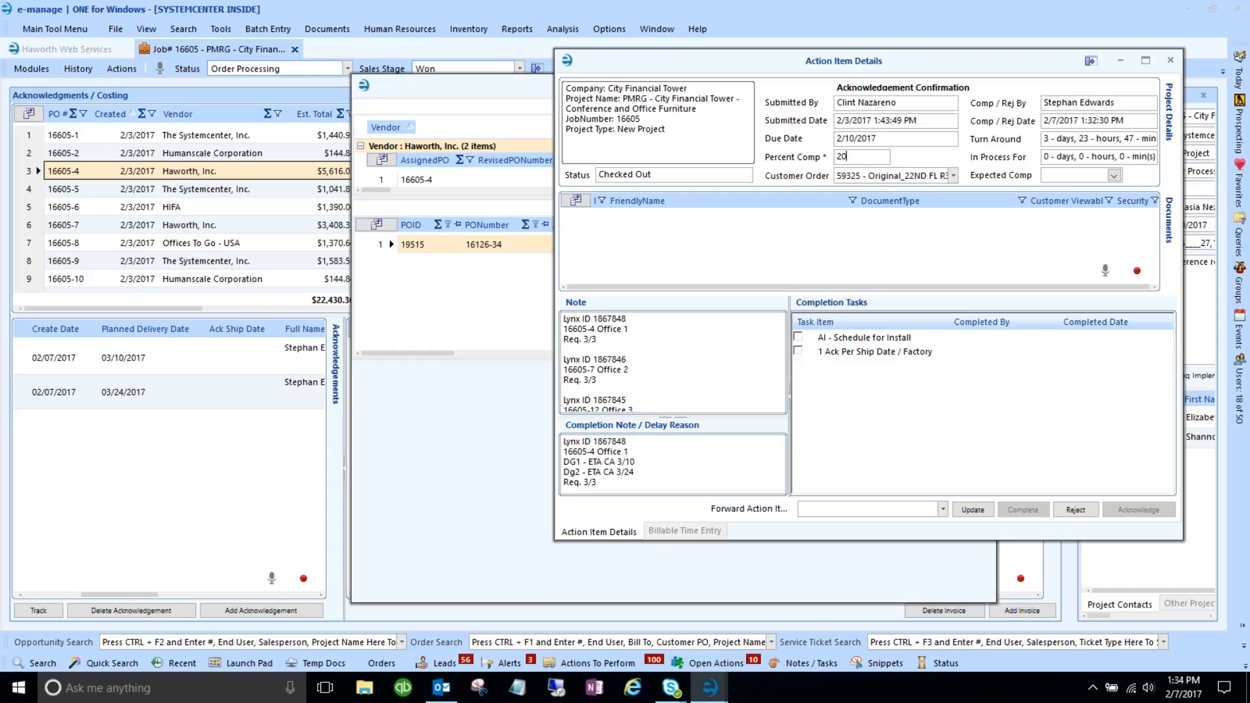
key(Tab)
click(1114, 176)
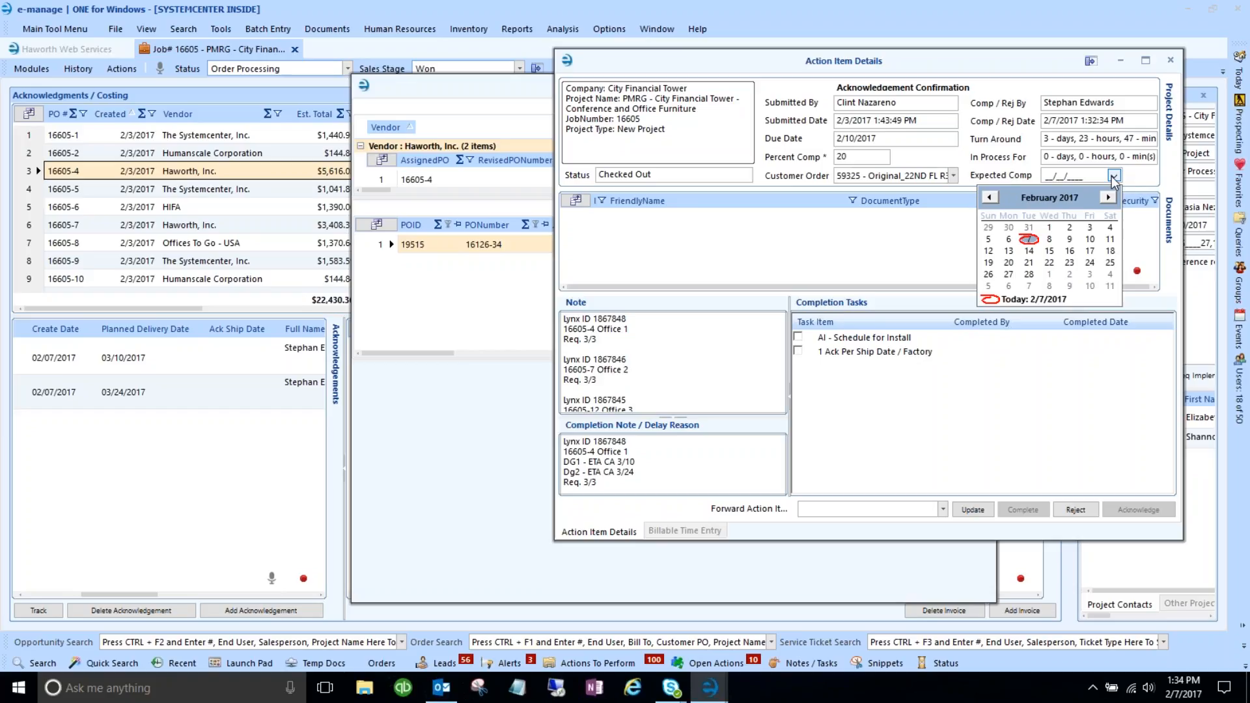
click(1029, 251)
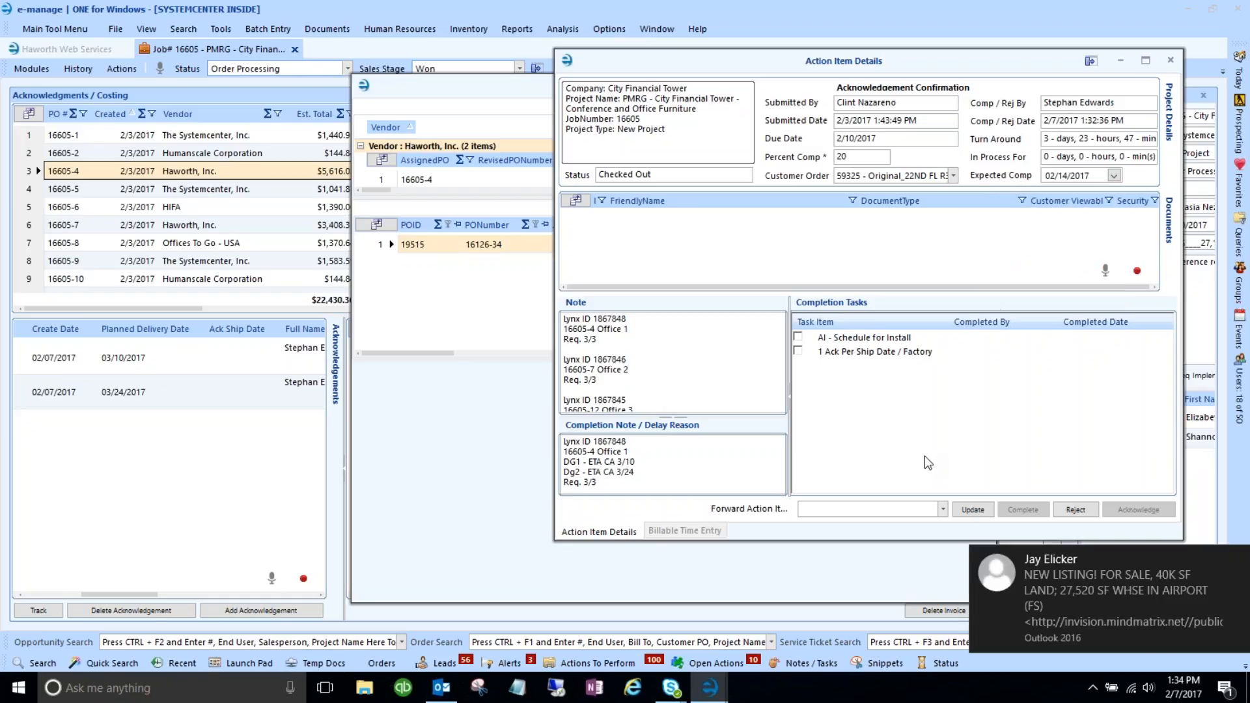
click(975, 510)
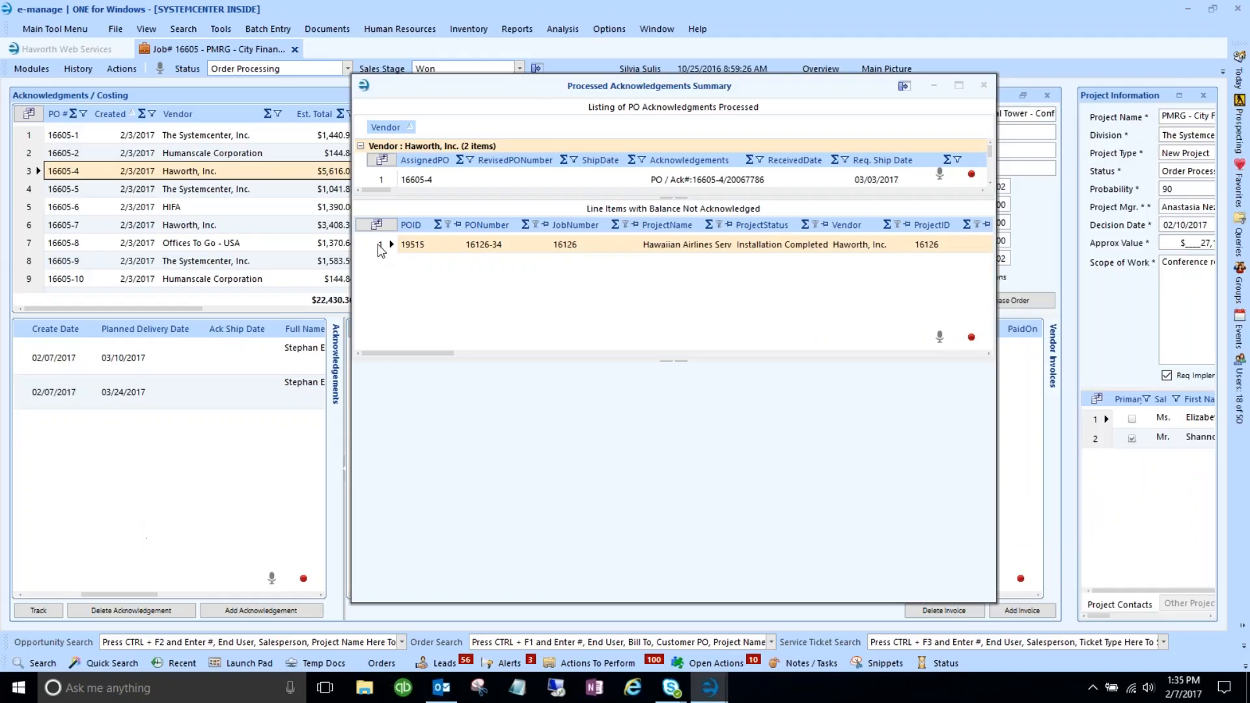
Find the second processed Haworth purchase order and open the Acknowledgement Confirmation action item for its FHB - Task Light project
click(424, 180)
scroll(991, 188, down, 1)
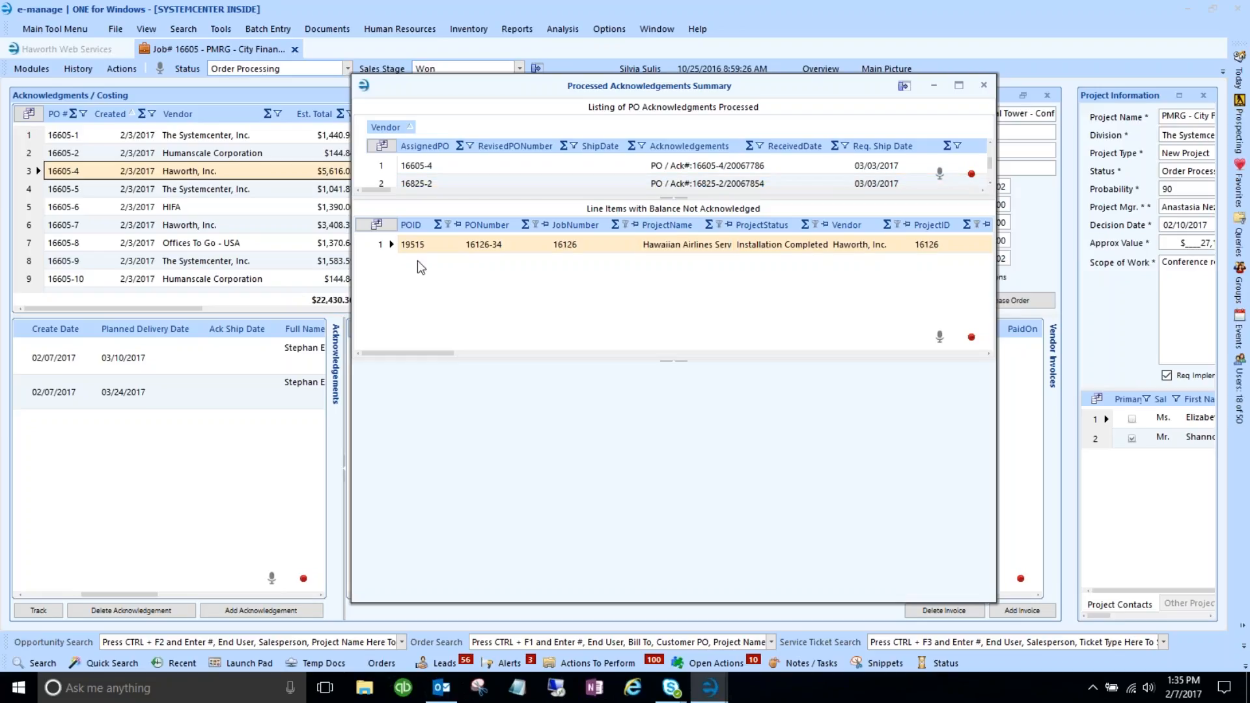
click(598, 663)
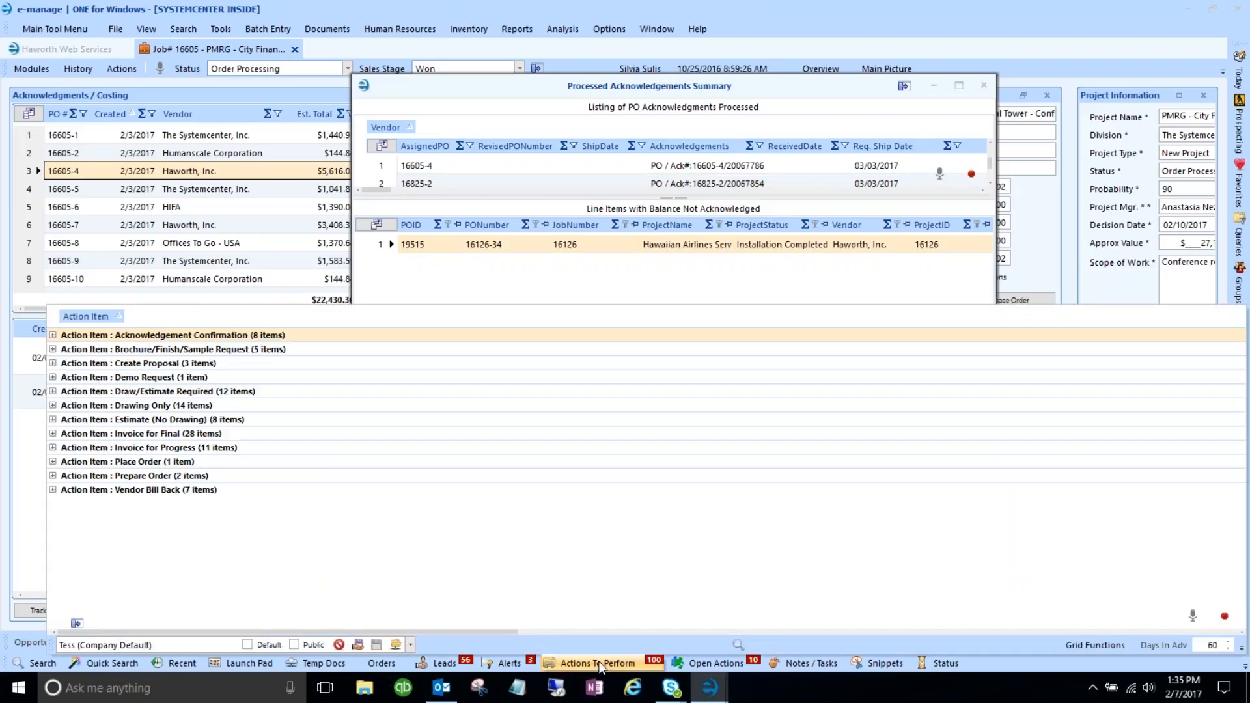
click(53, 336)
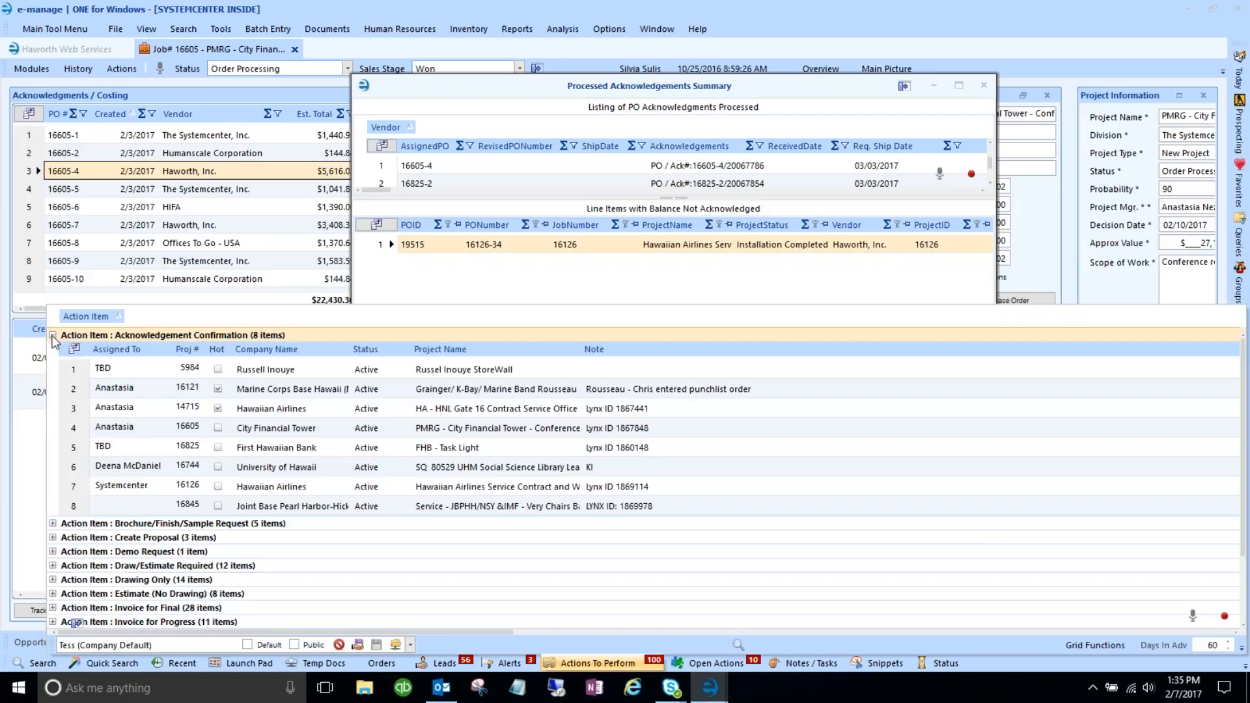
double_click(71, 450)
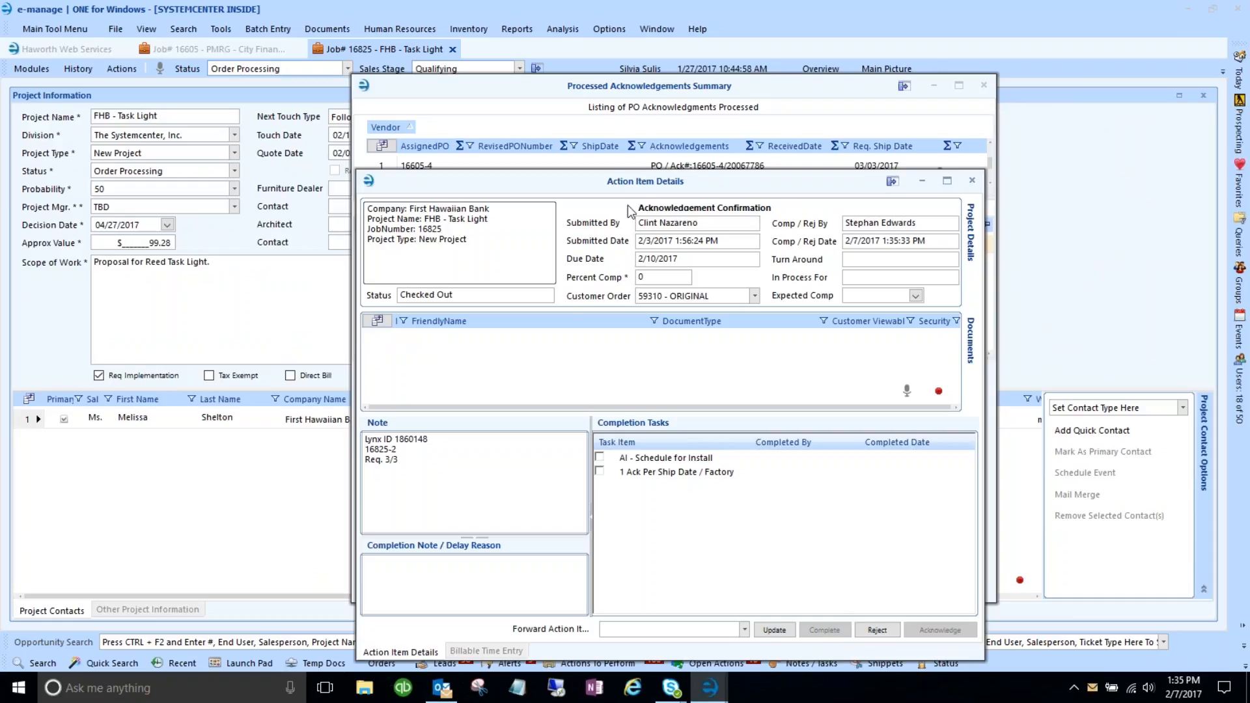
drag(636, 184, 643, 147)
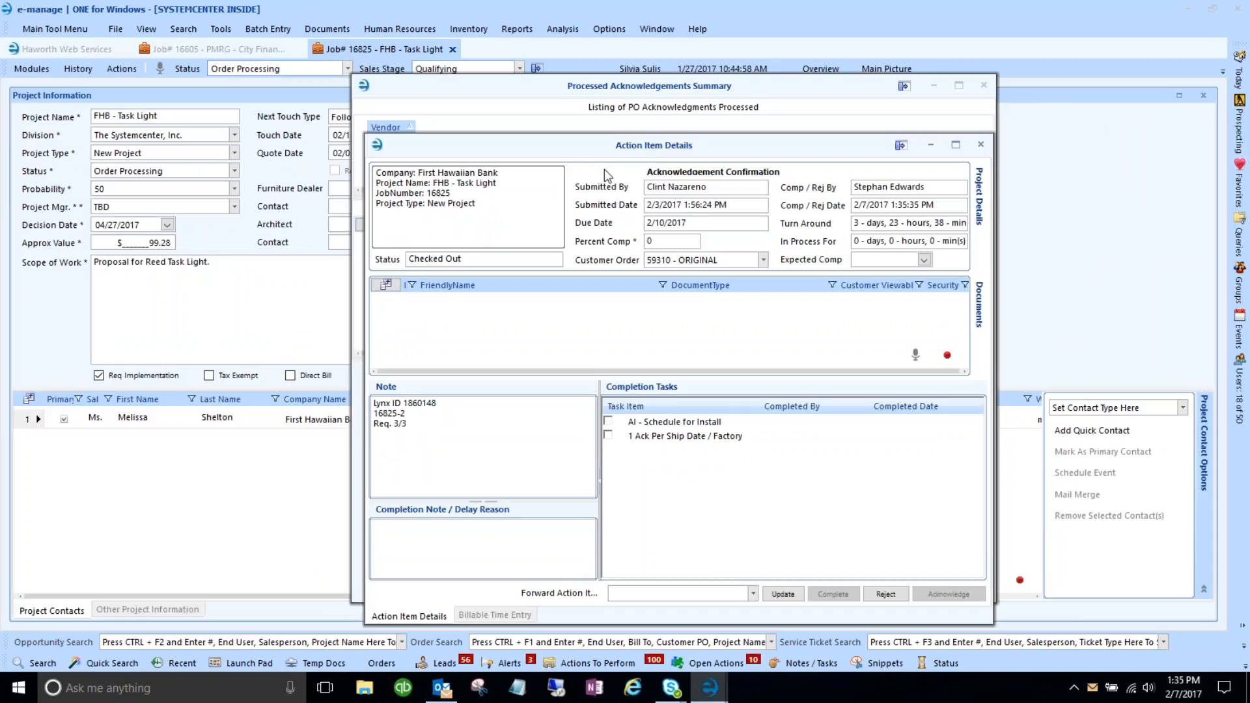
click(934, 86)
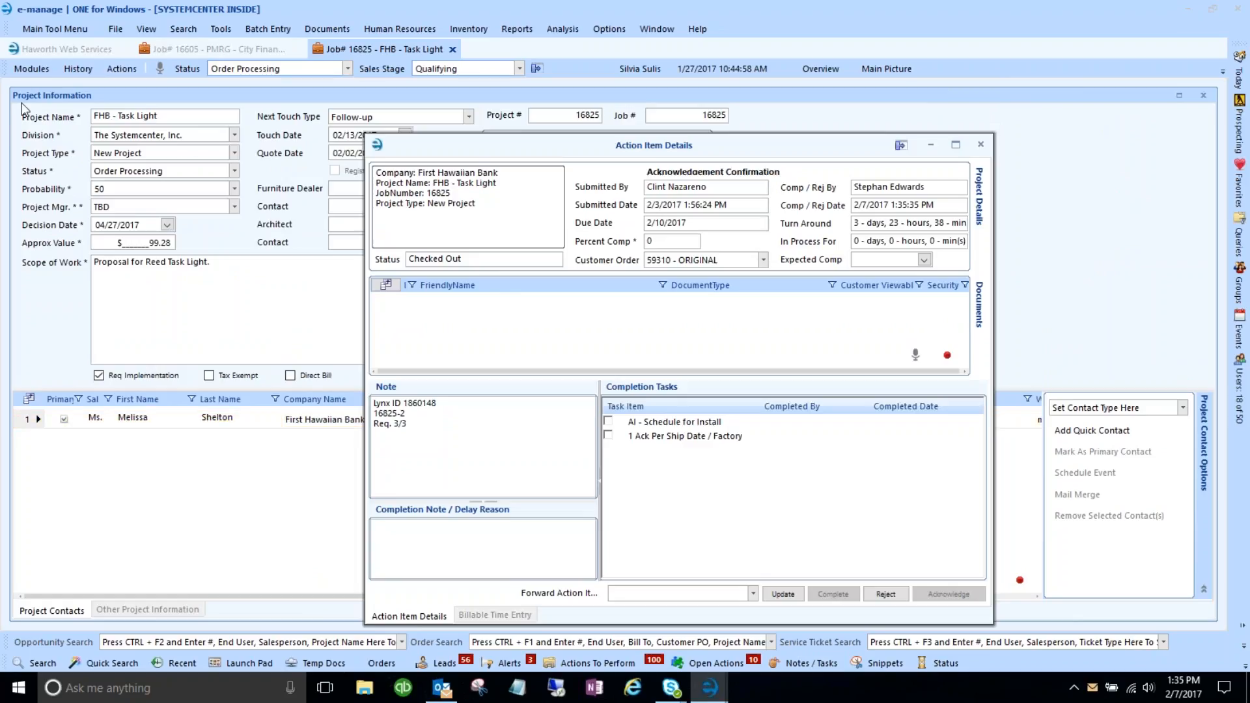
Check the planned delivery date of the Haworth purchase order's acknowledgment in the FHB - Task Light project's Acknowledgments / Costing module
click(27, 67)
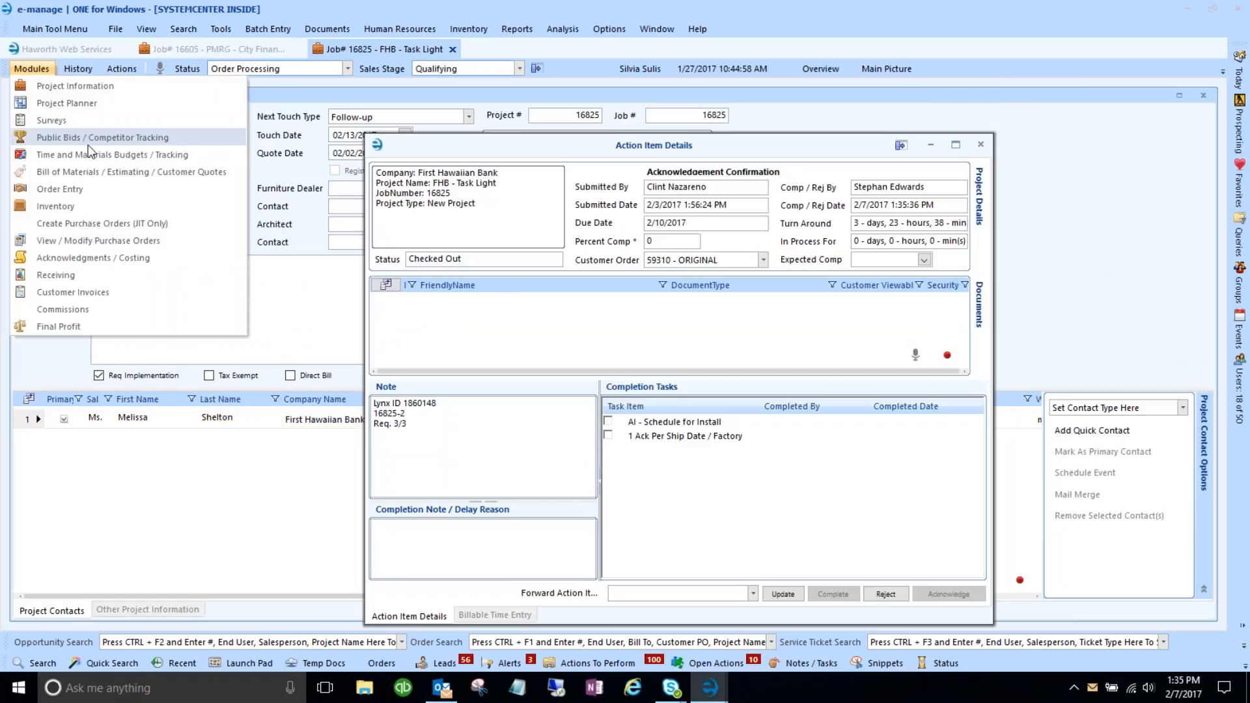
click(104, 257)
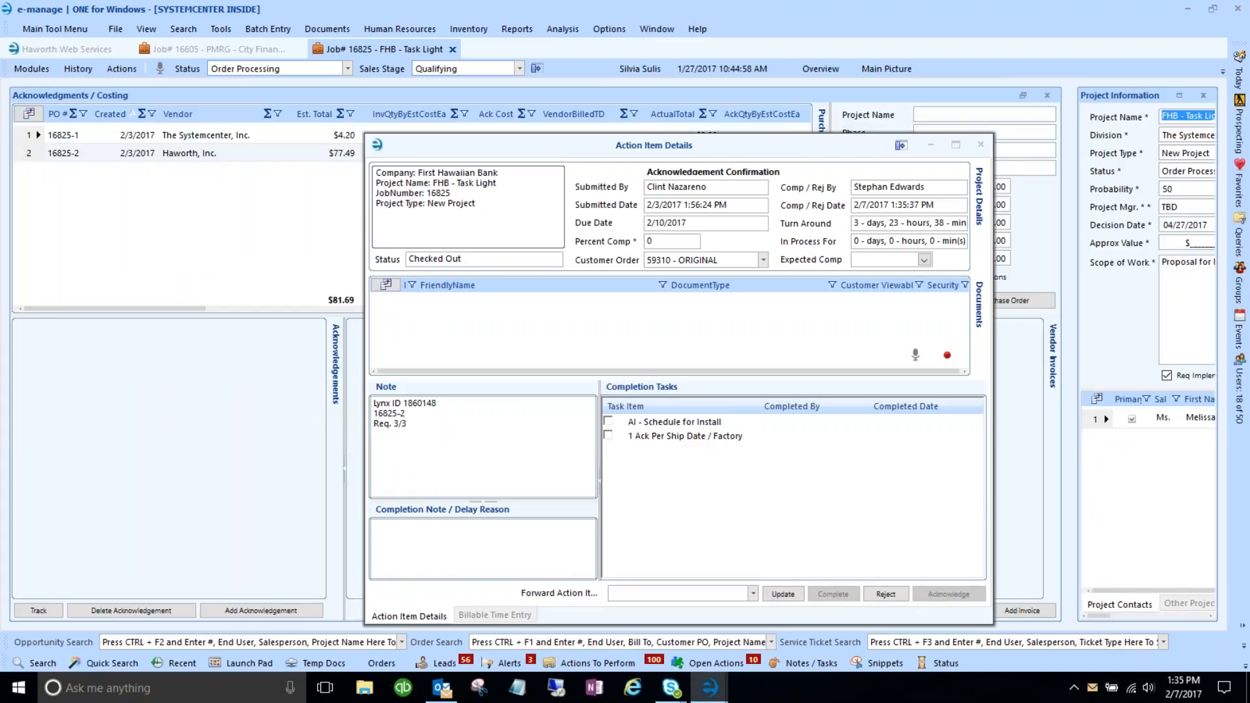
click(28, 155)
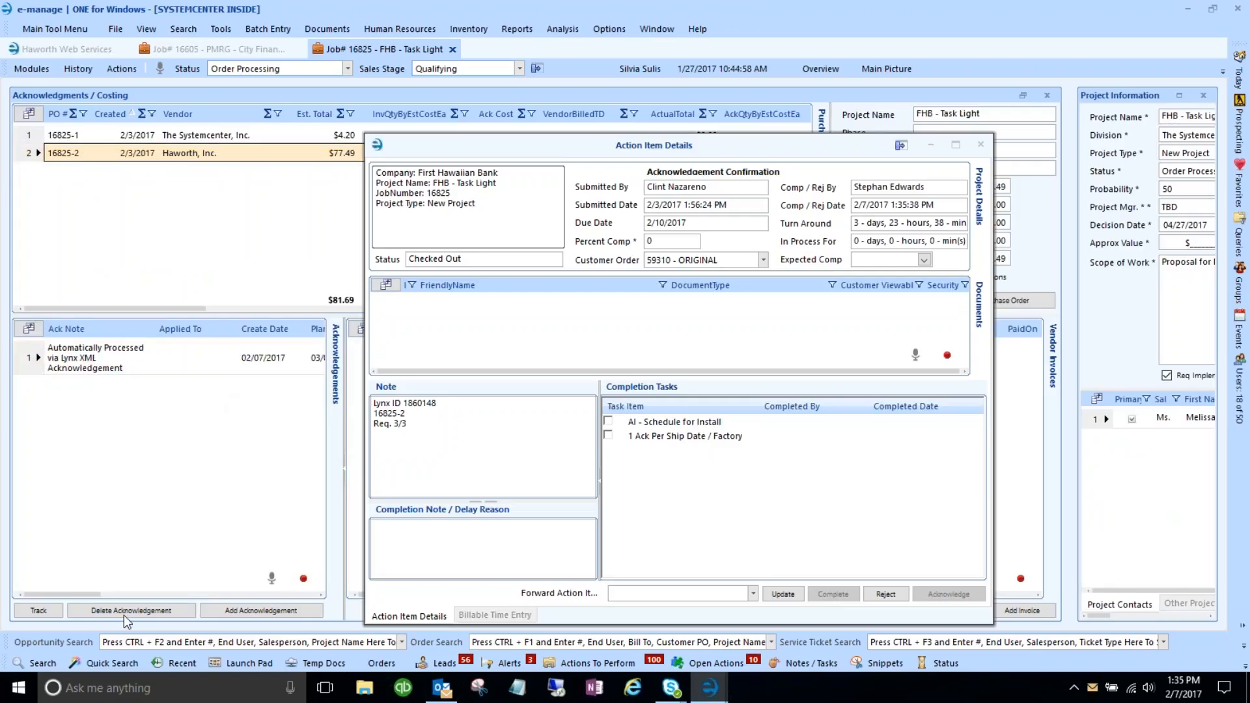
drag(92, 595, 127, 591)
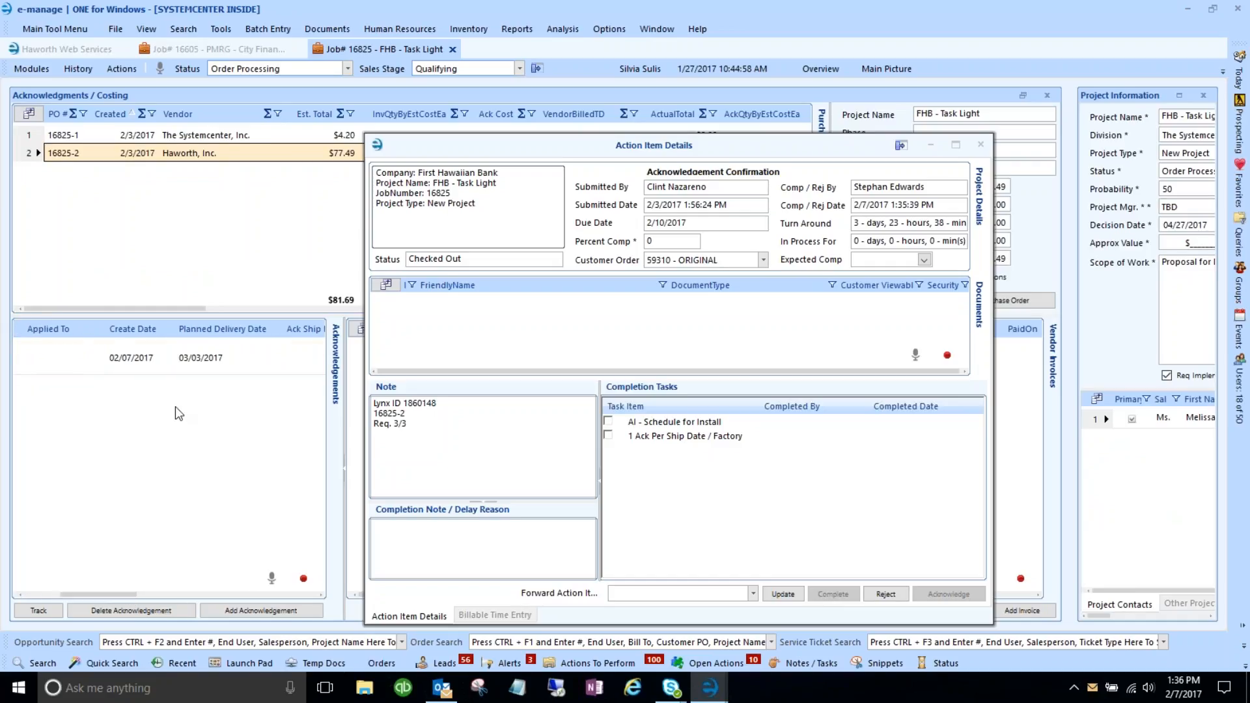
click(202, 364)
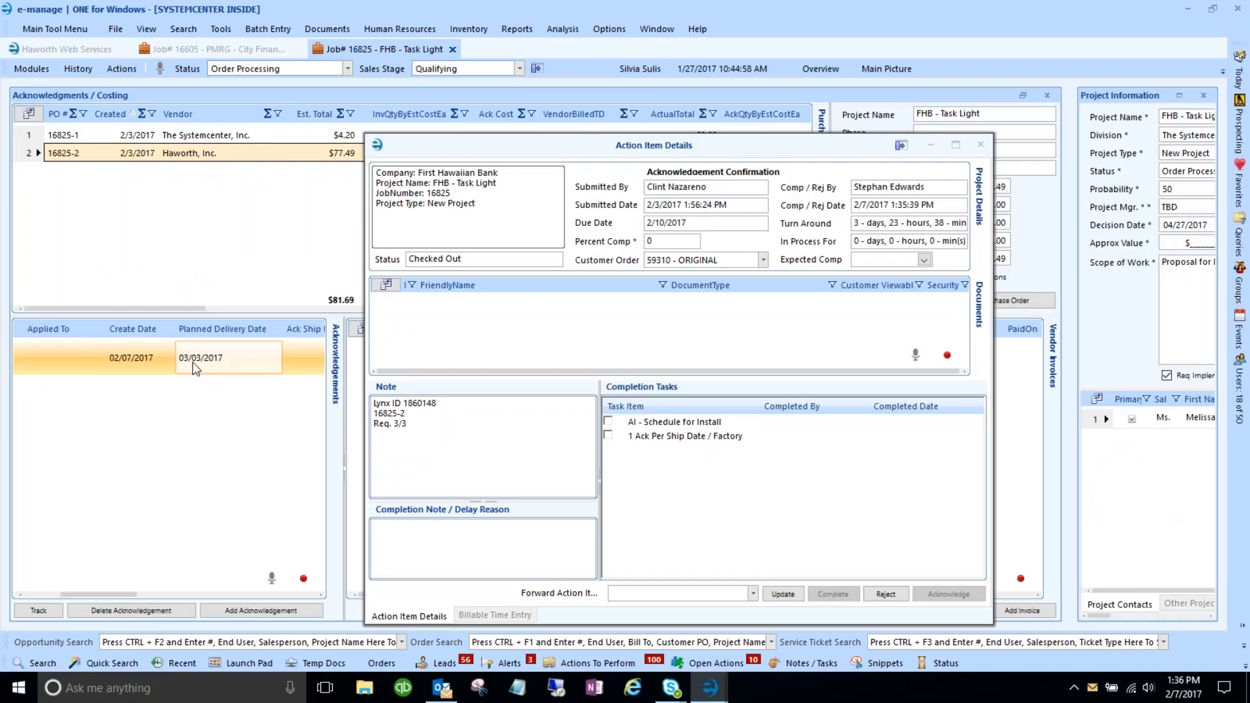
click(241, 385)
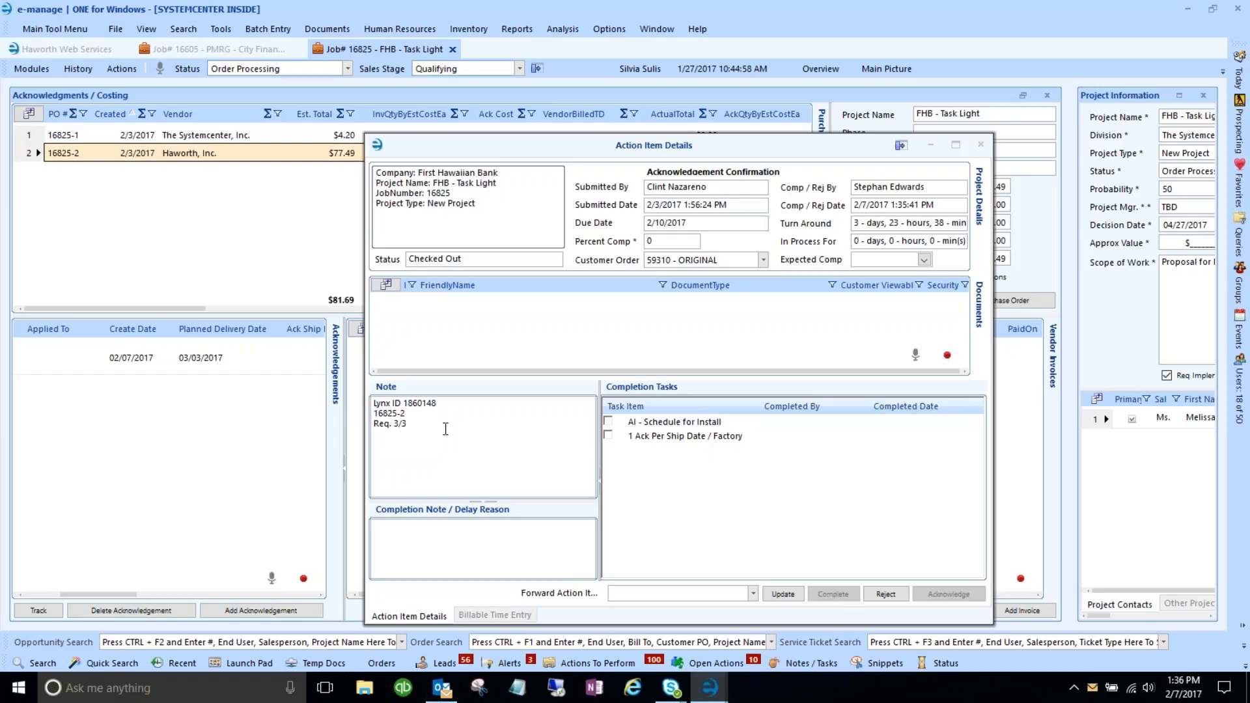
Copy the action item's note into the completion note and add an "ETA CA 3/3," line above "Req. 3/3"
click(411, 424)
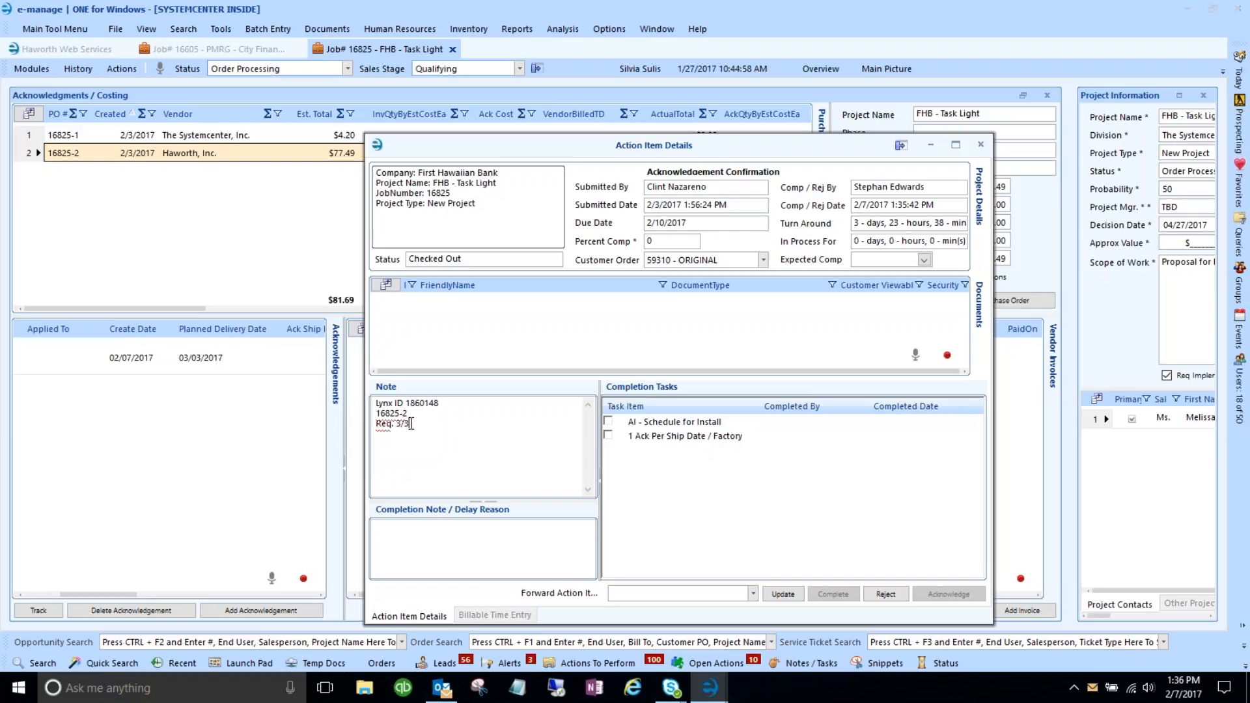
key(ctrl+a)
key(ctrl+c)
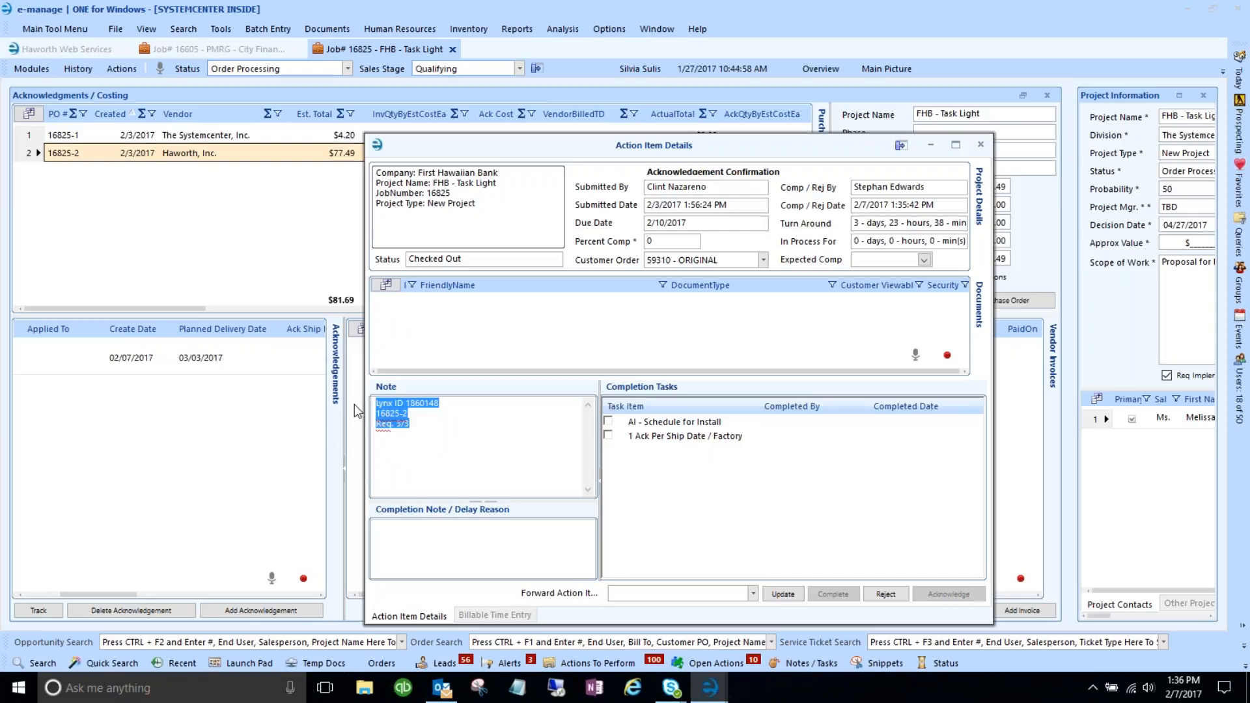
click(459, 527)
key(ctrl+v)
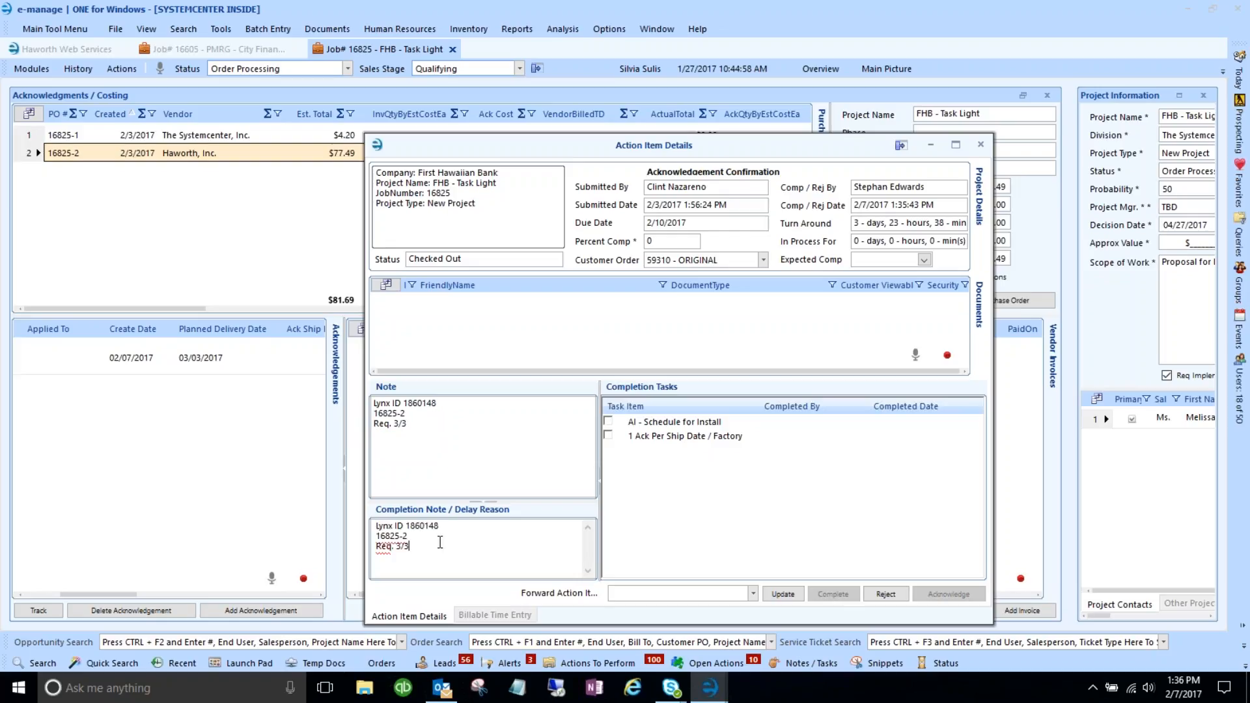
click(411, 535)
key(Return)
text(ETA CA 3/3,)
Consult the system calendar for March 2017 and append "ETA HNL 3/13" to the completion note's ETA line
click(1175, 696)
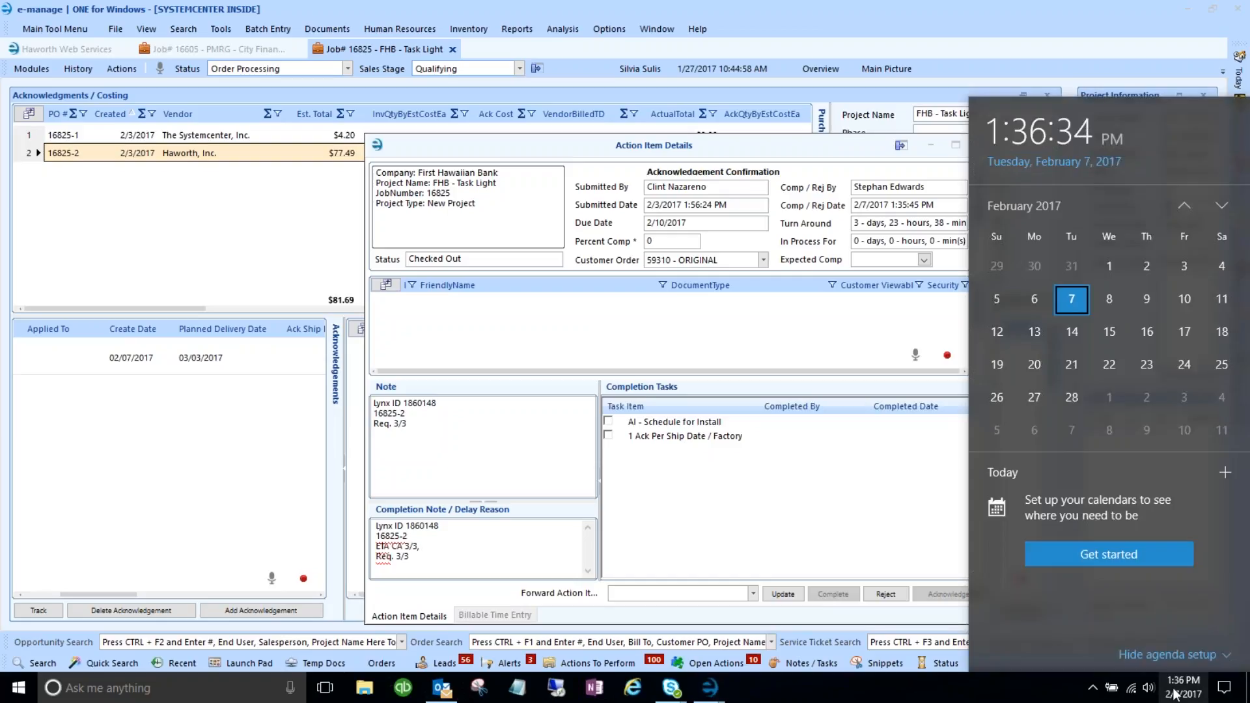
click(1222, 209)
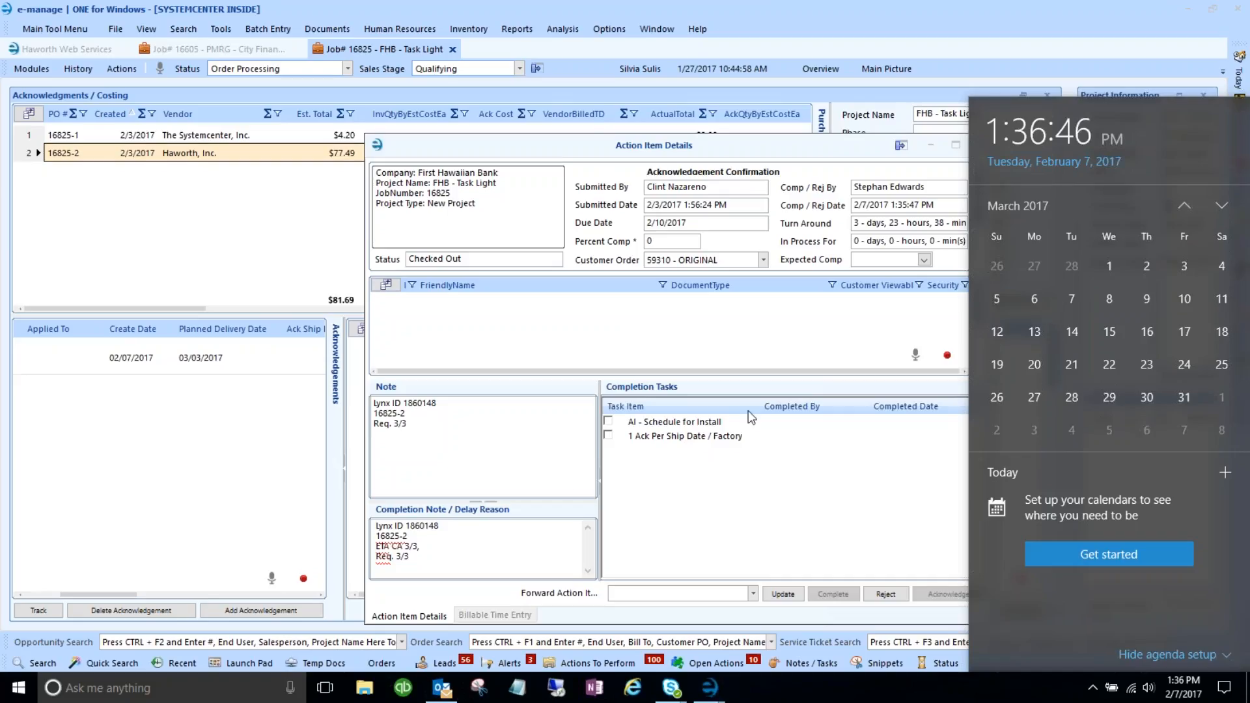
click(447, 546)
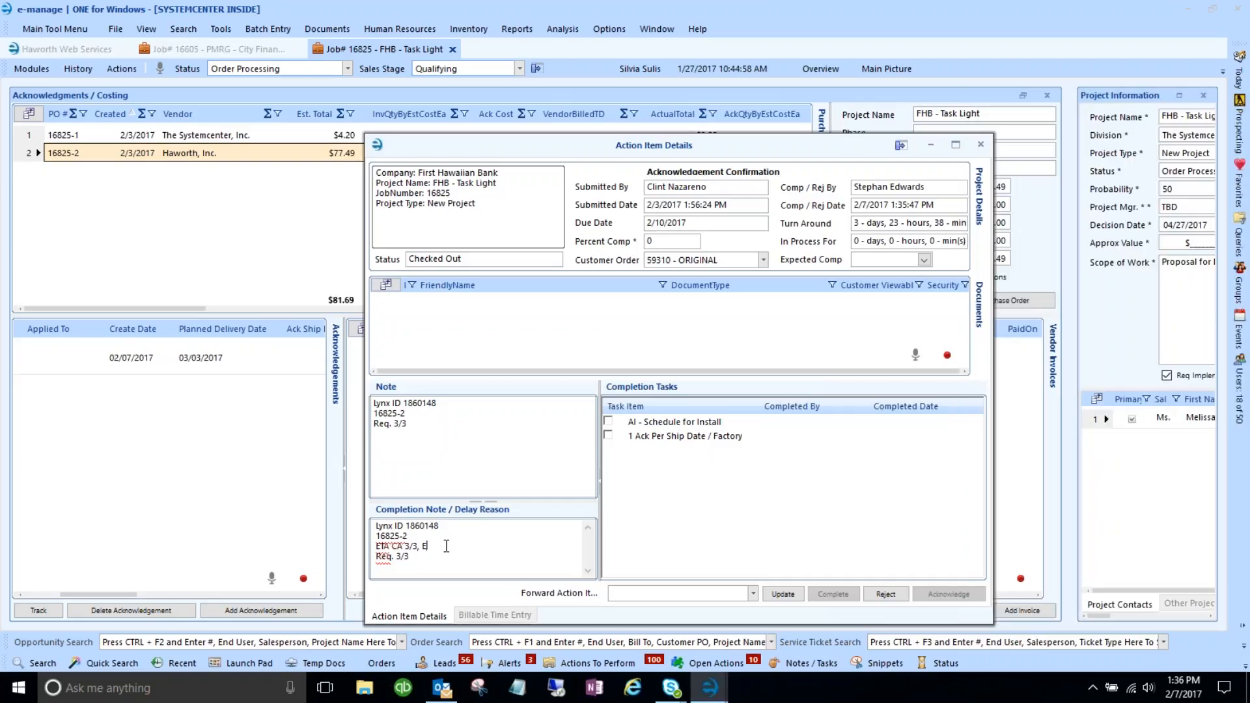
text(ETA HNL 3/13)
Check off "AI - Schedule for Install" and "1 Ack Per Ship Date / Factory", copy the completion note's text, and complete the action item
click(608, 423)
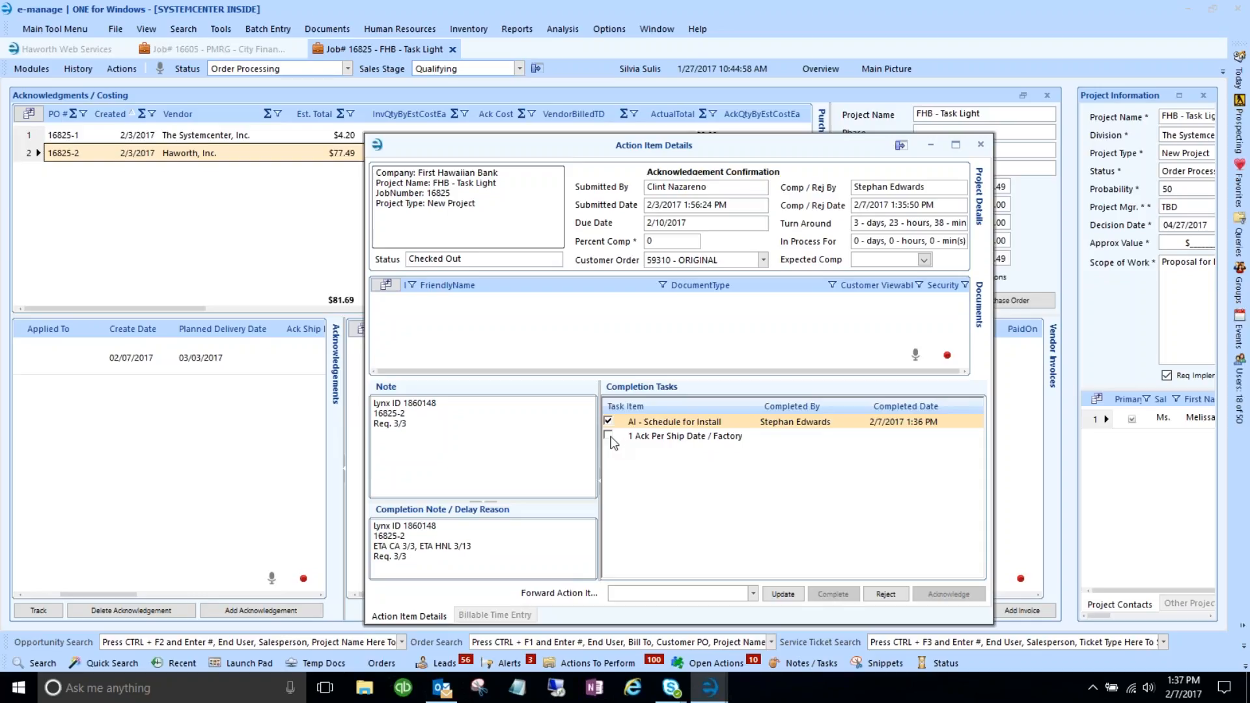
click(609, 436)
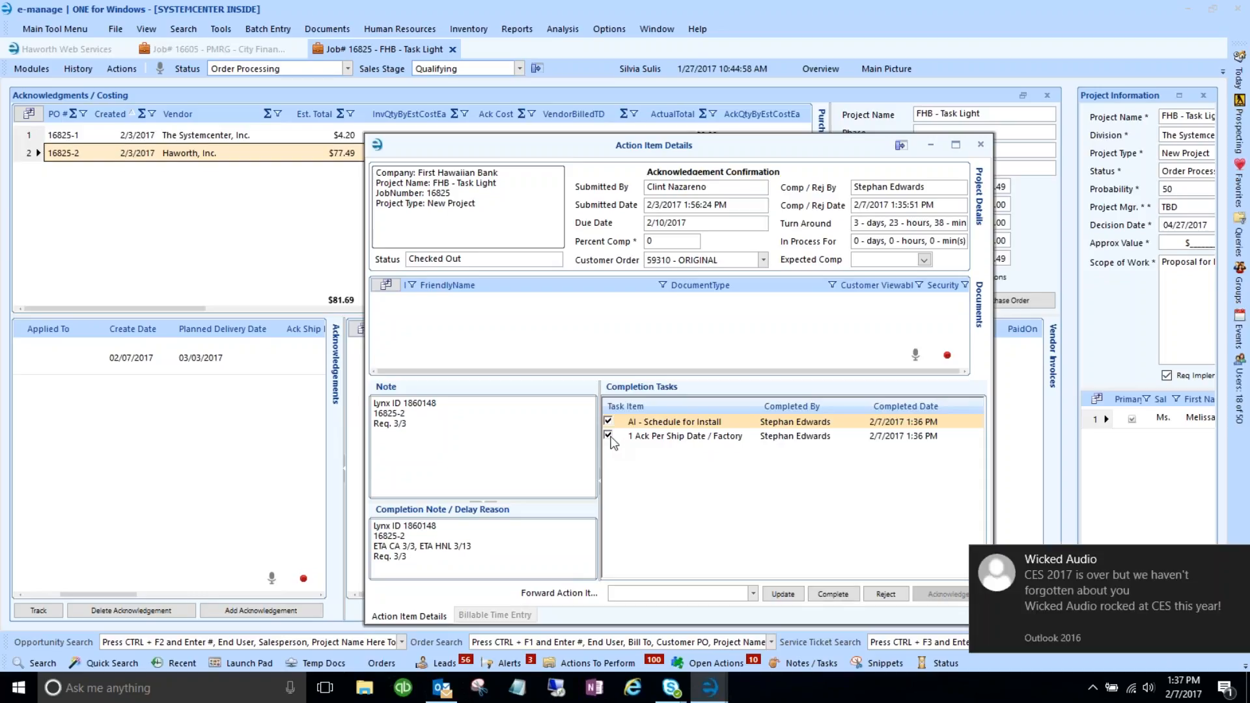
drag(423, 558, 370, 503)
key(ctrl+c)
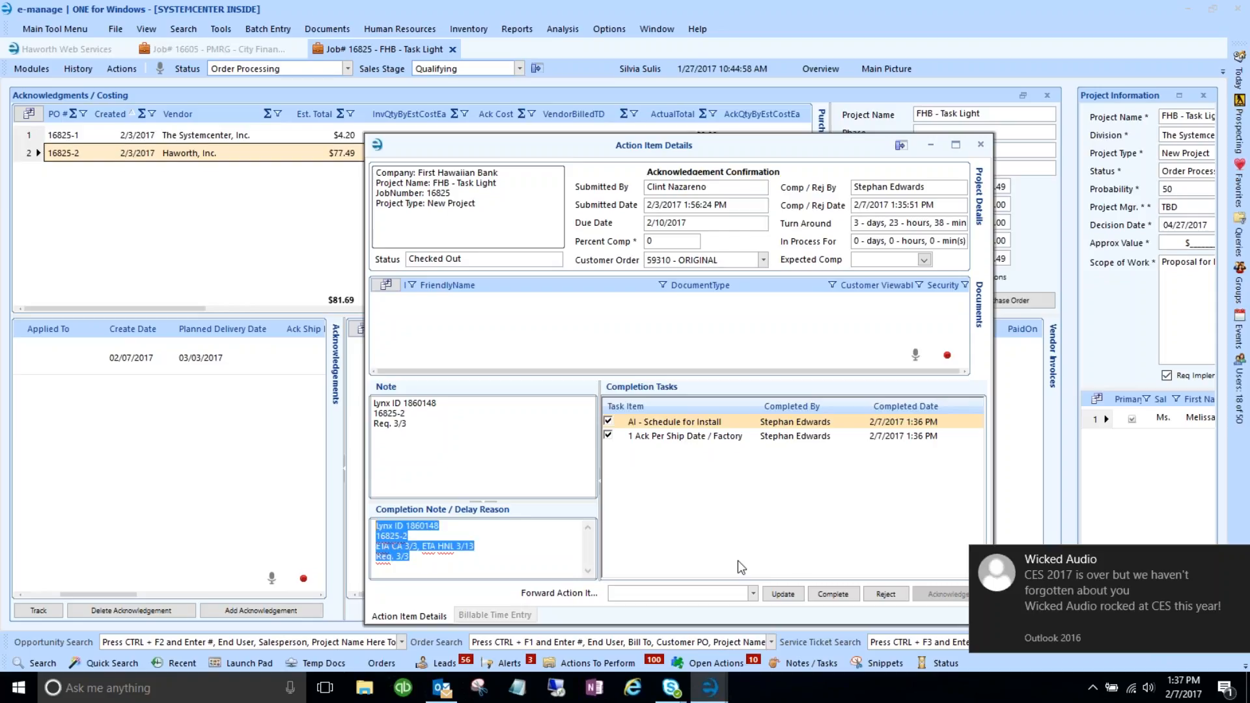
click(833, 594)
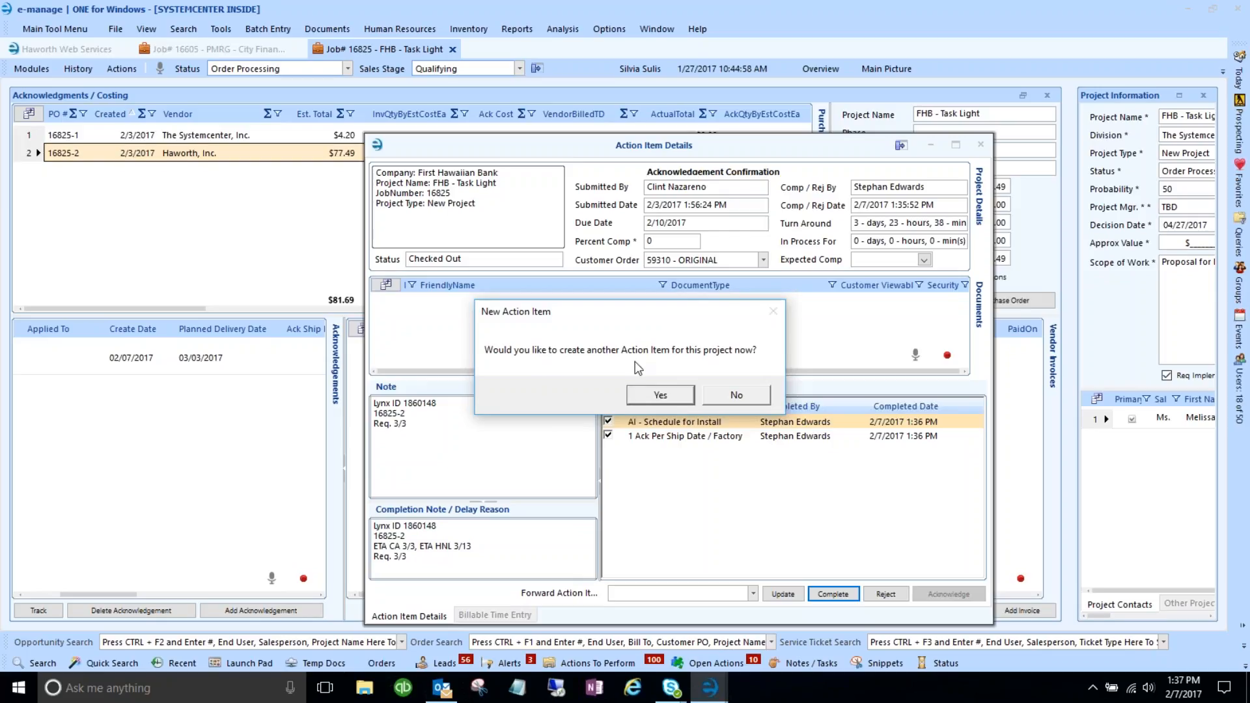
Start another action item for the FHB - Task Light project and paste the copied completion note as its additional information
click(661, 395)
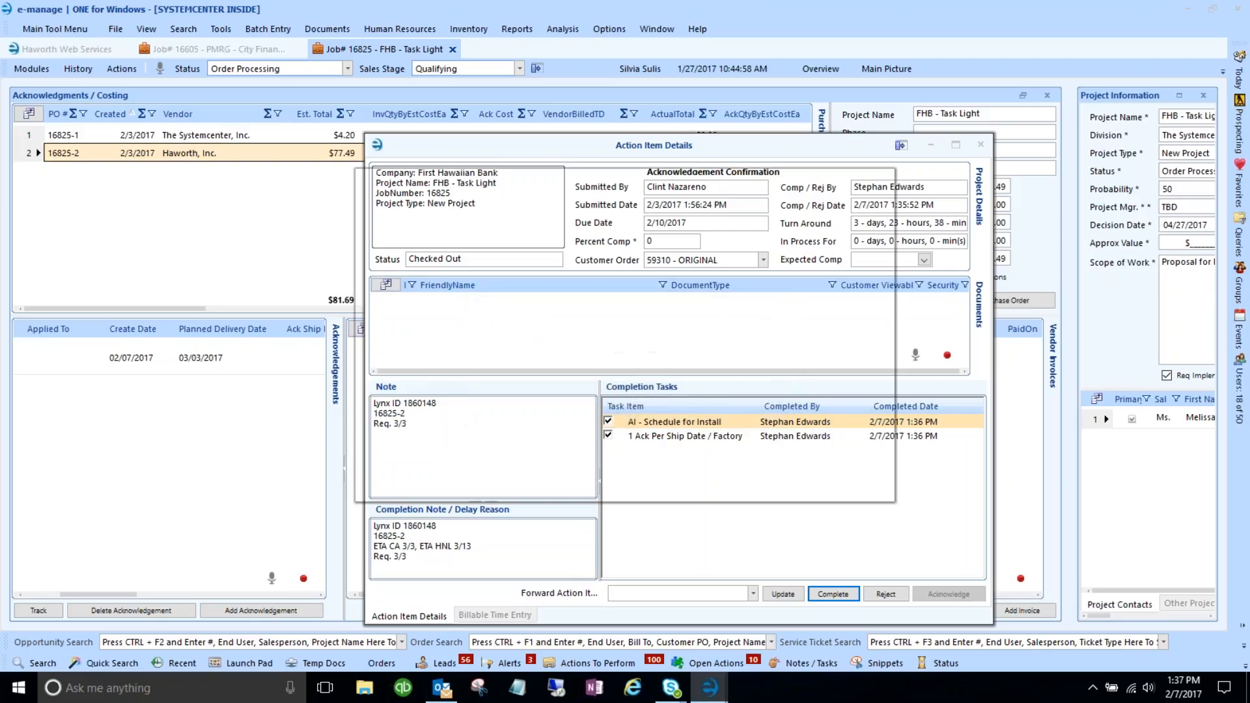
click(479, 476)
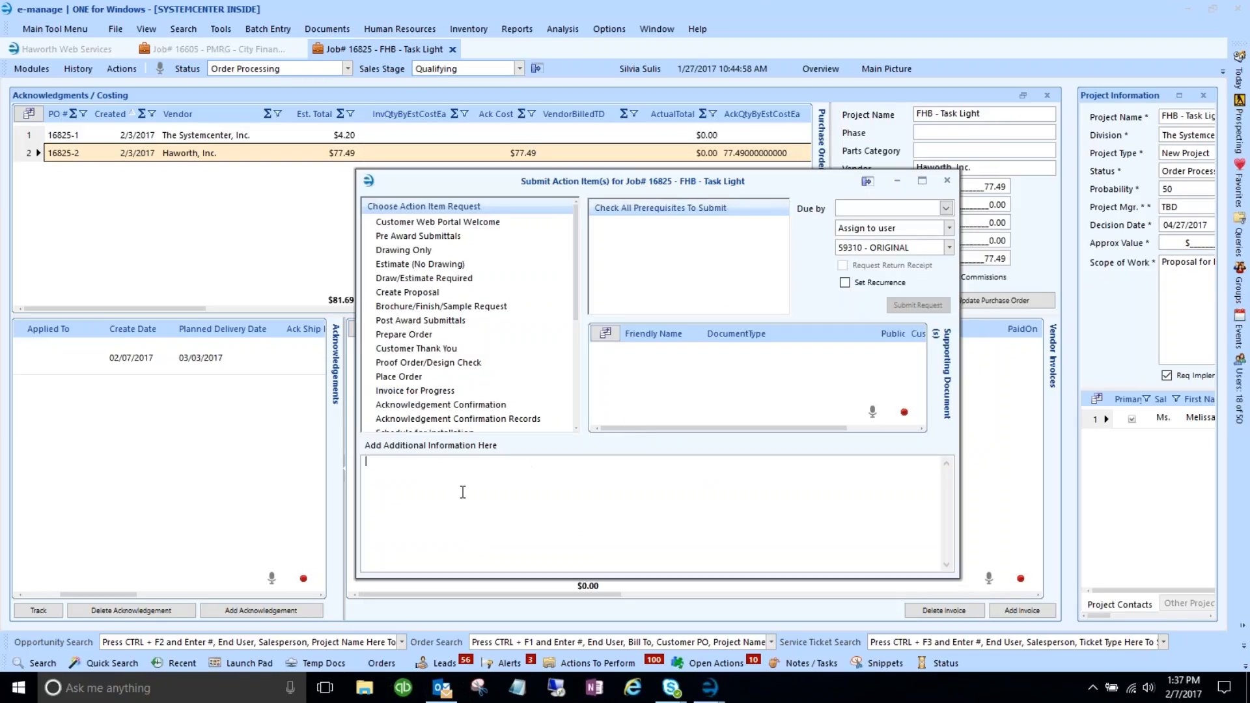
key(ctrl+v)
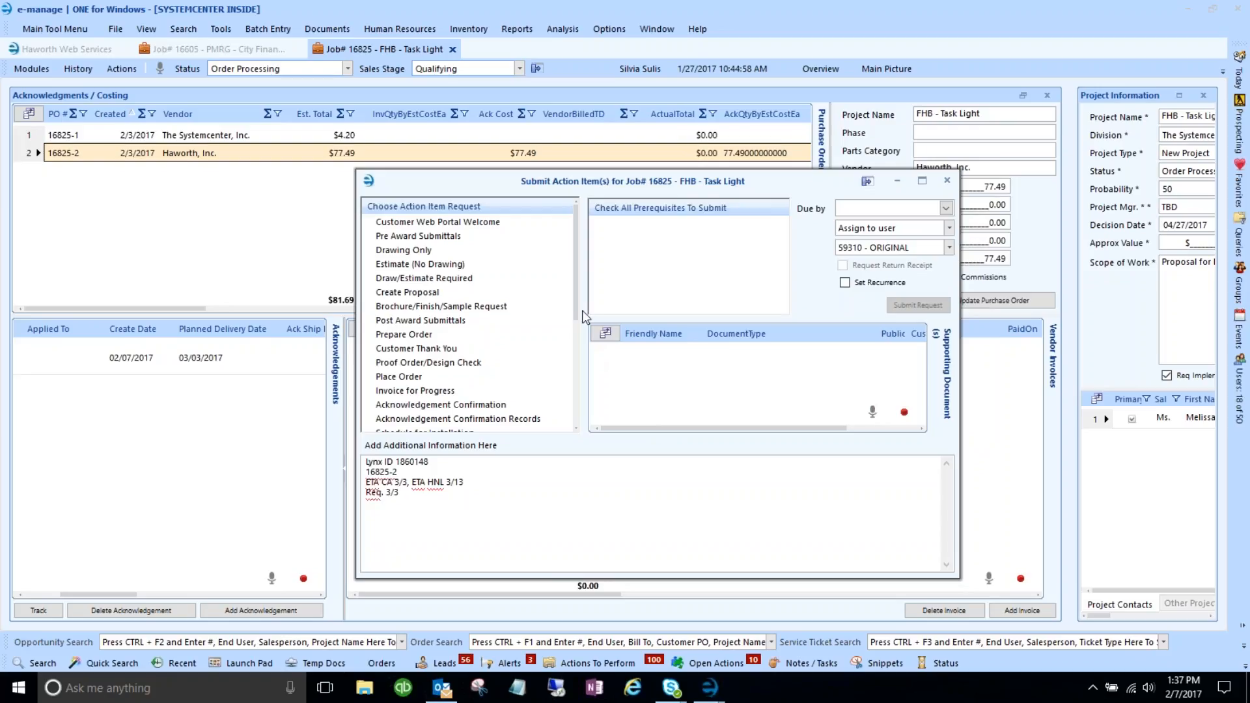
Make the new request a Schedule for Installation with the Note ETA prerequisite checked and a due date of 02/14/2017
drag(577, 307, 581, 430)
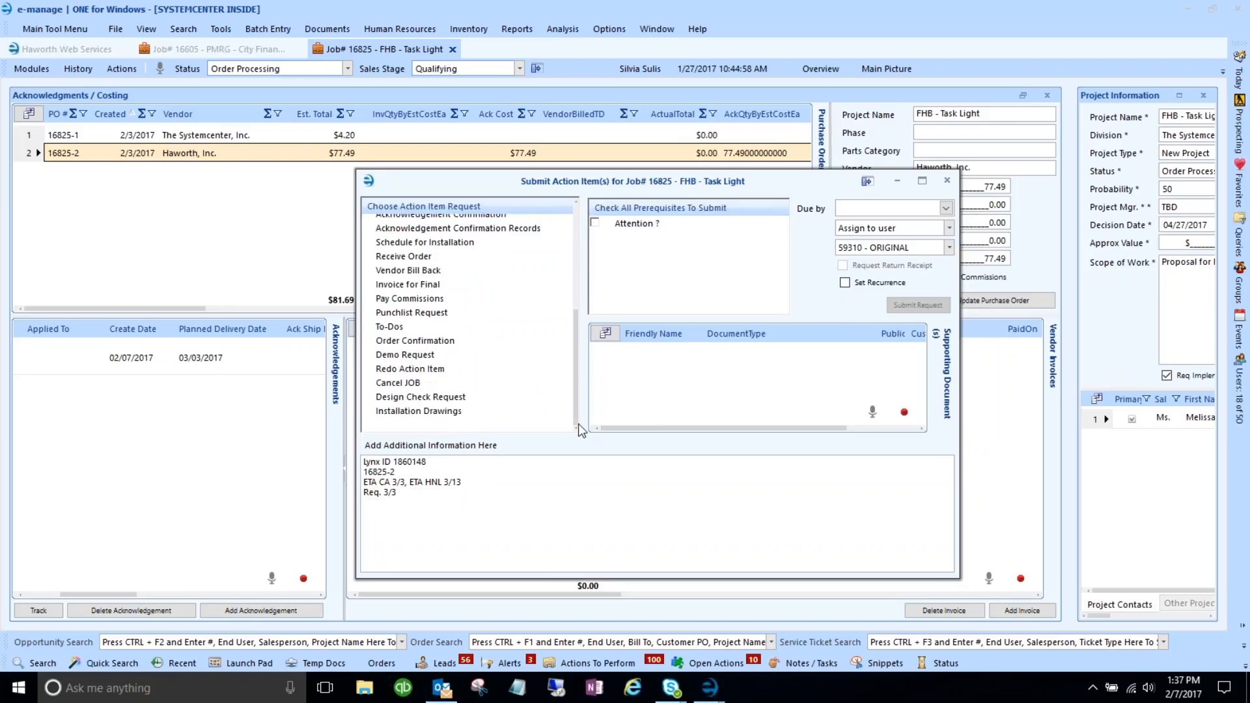
click(455, 246)
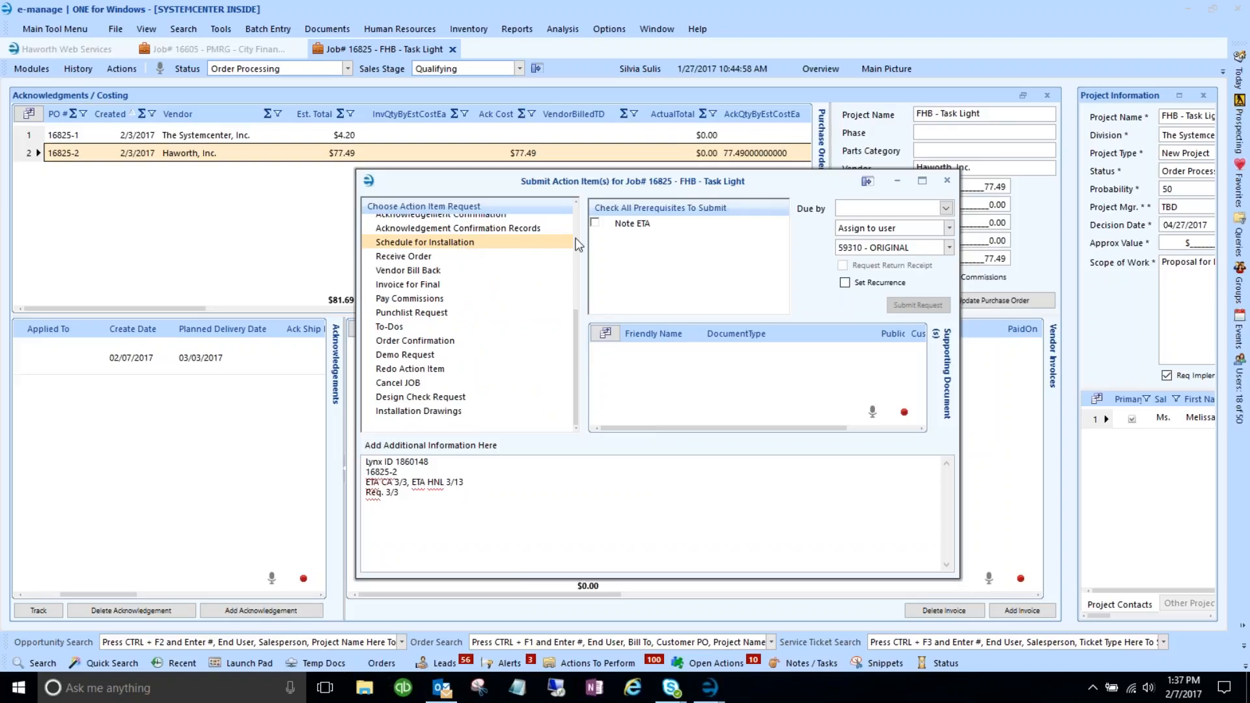
click(595, 223)
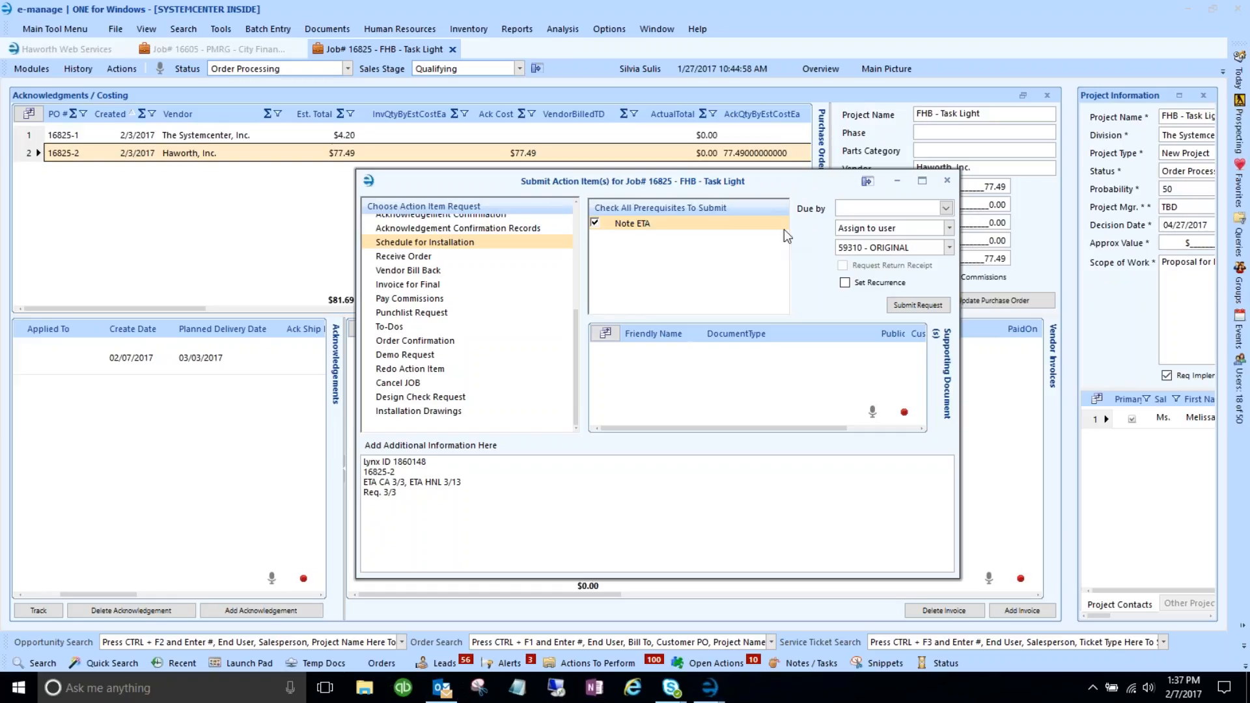
click(945, 209)
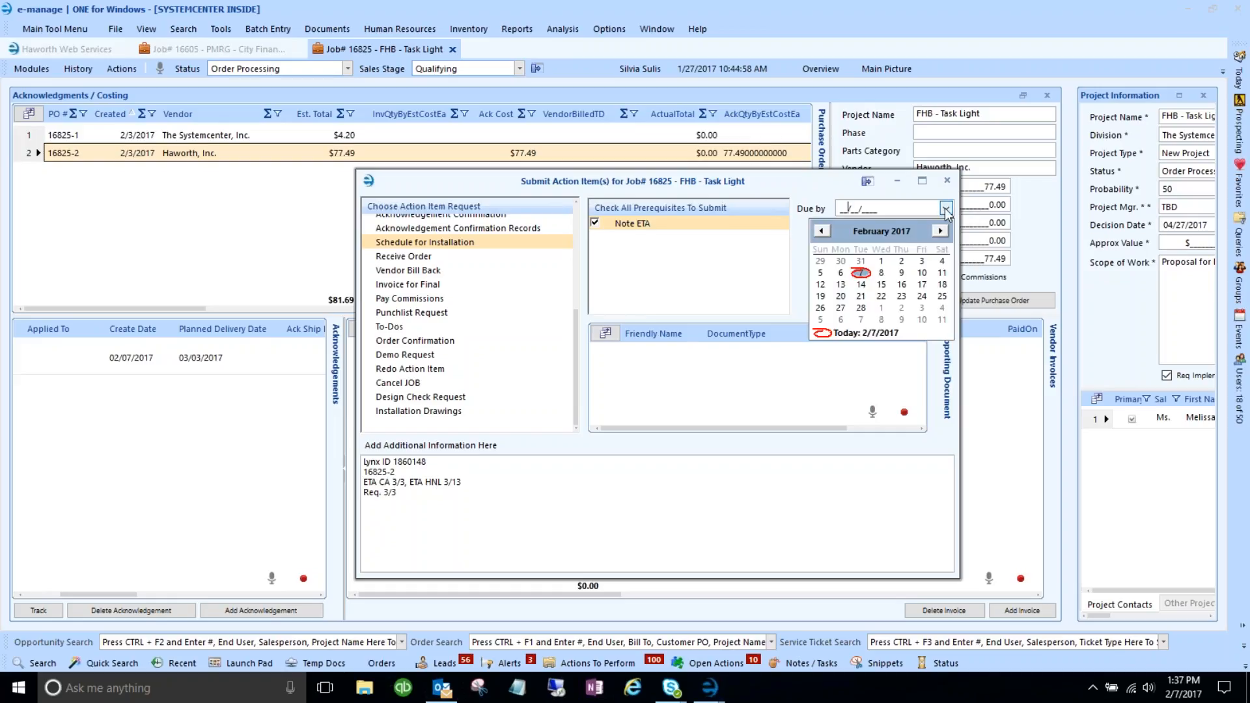
click(862, 284)
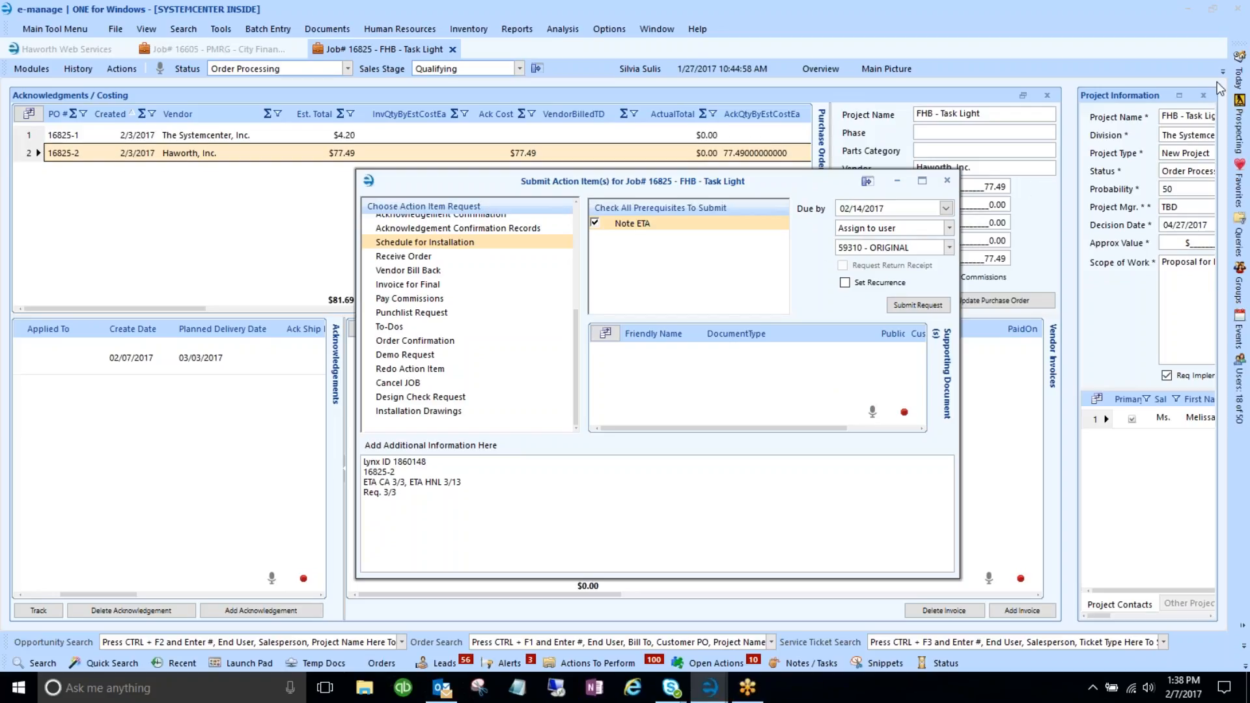
Minimize the installation request form for FHB - Task Light and return to the Haworth Web Services document processing page
mouse_move(1241, 81)
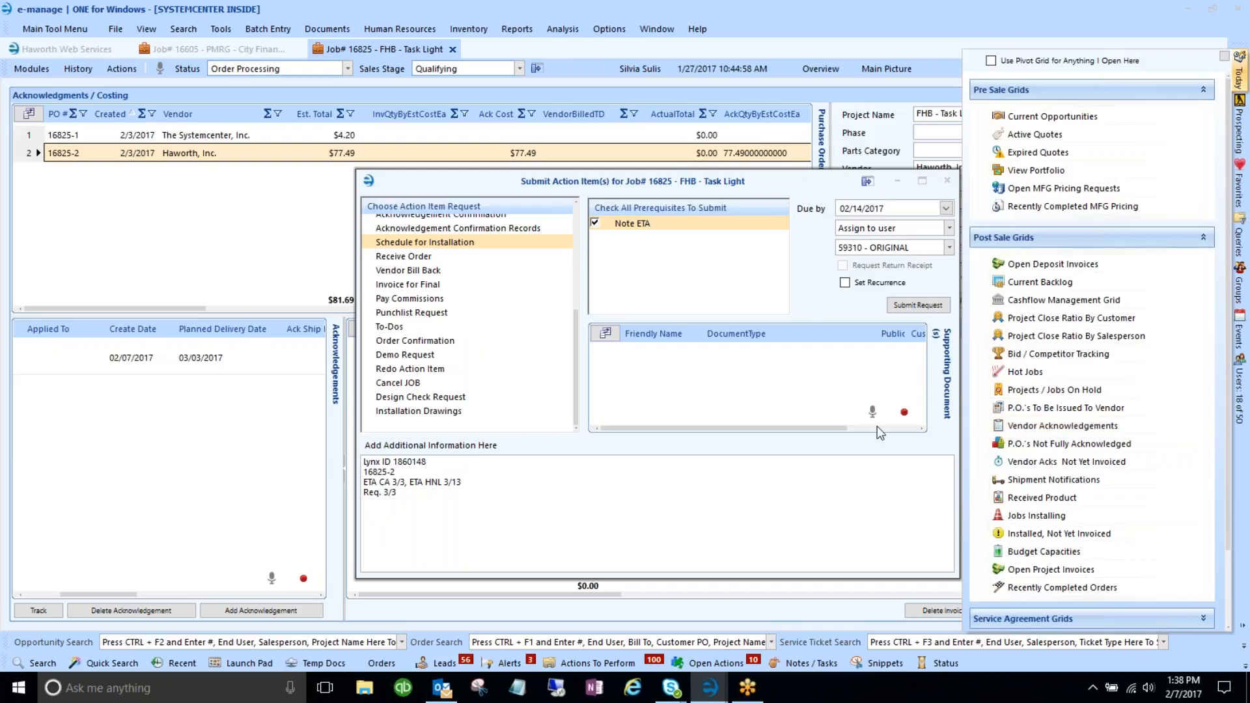
click(789, 480)
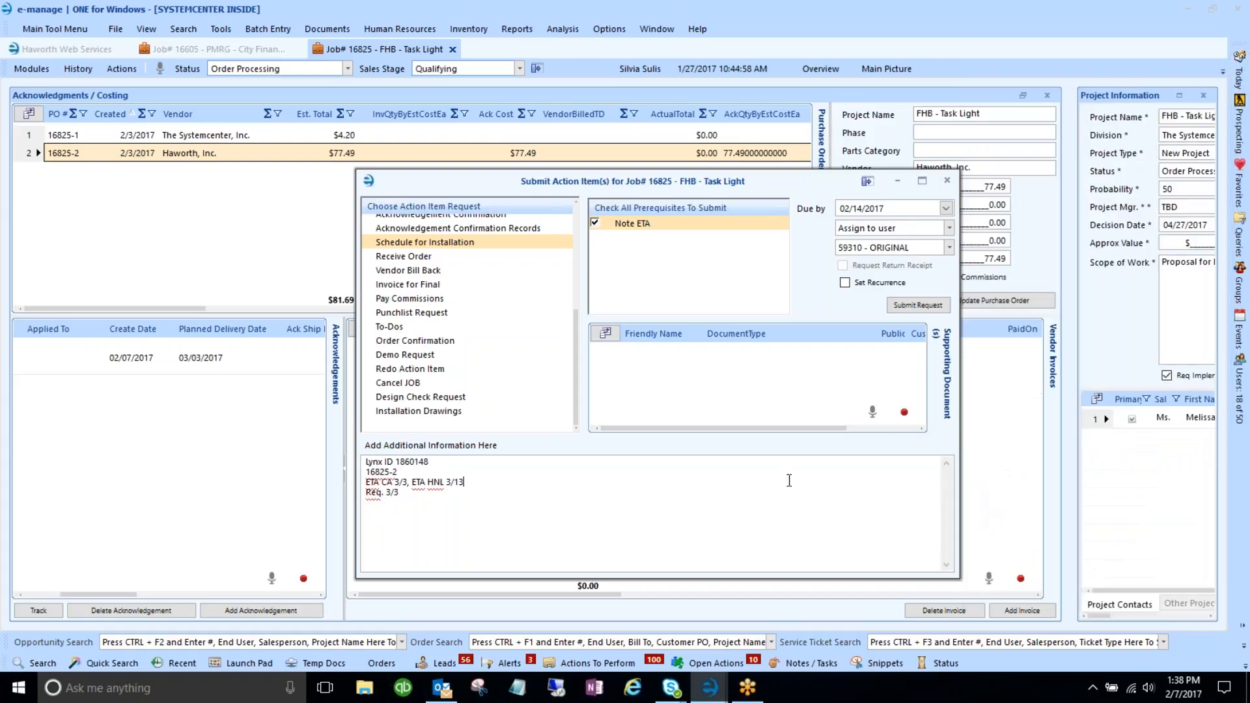
click(897, 182)
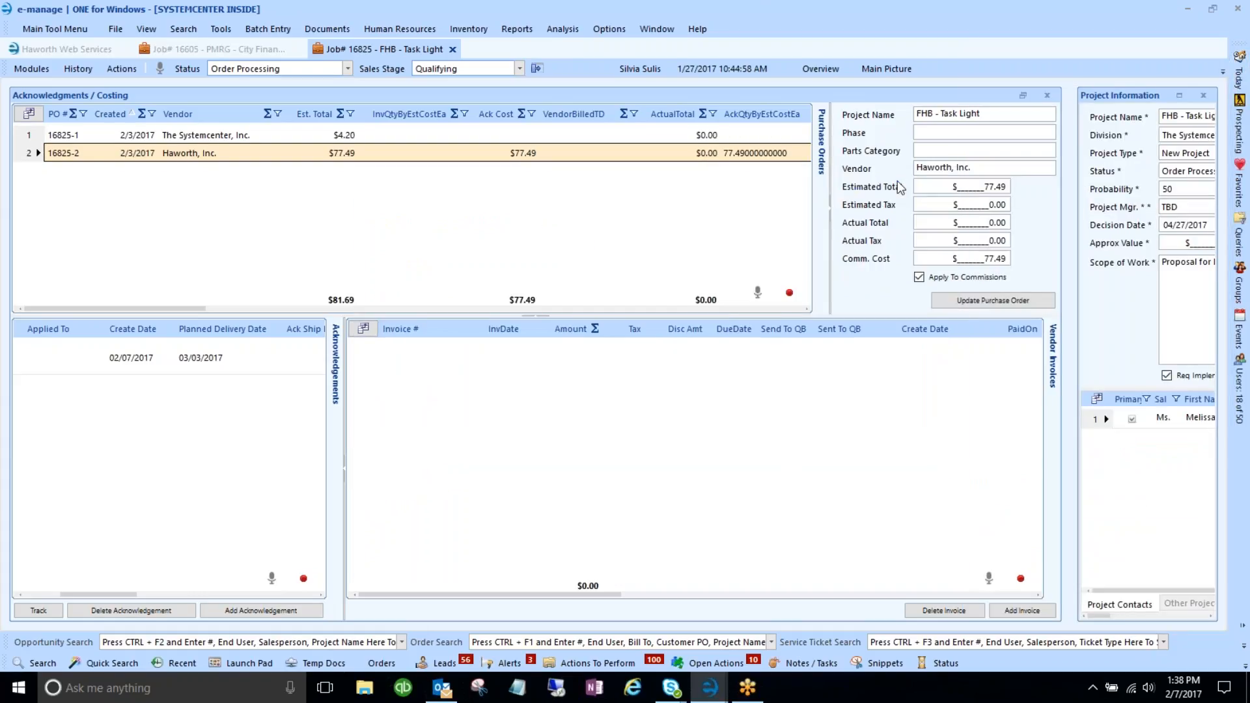
click(77, 48)
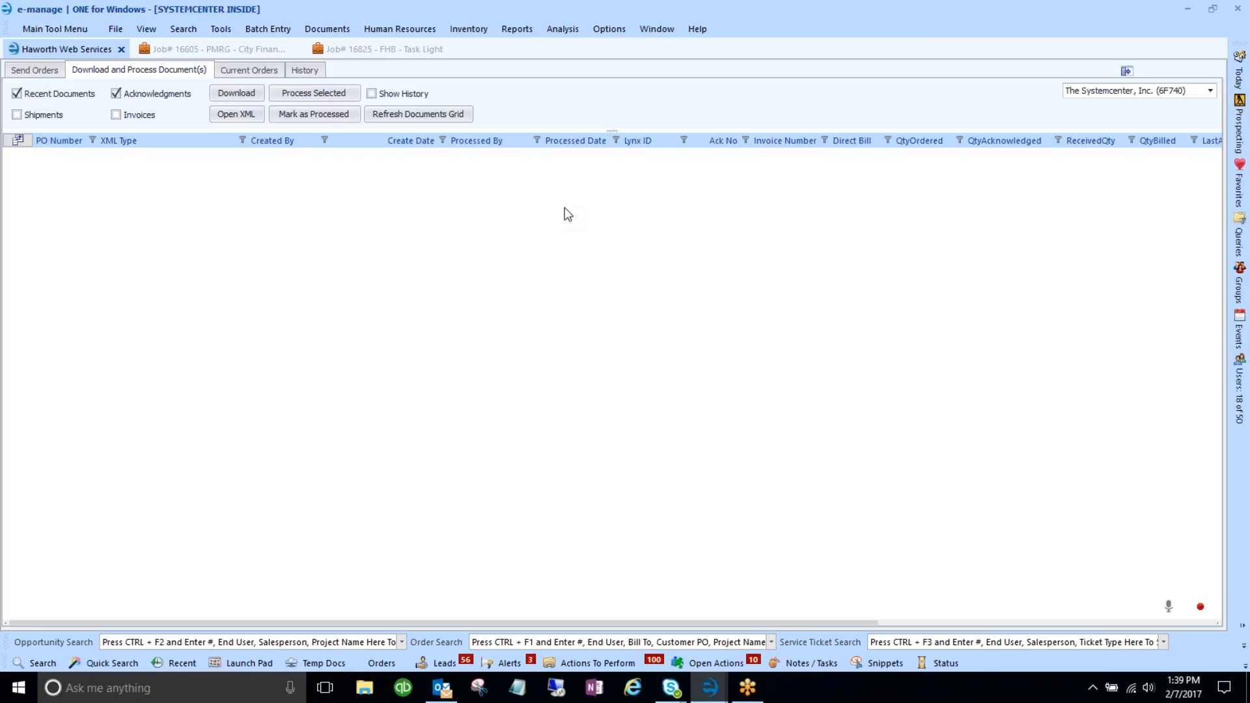
Bring back the Processed Acknowledgements Summary, enlarge its listing of processed PO acknowledgments for review, and close the summary
mouse_move(711, 695)
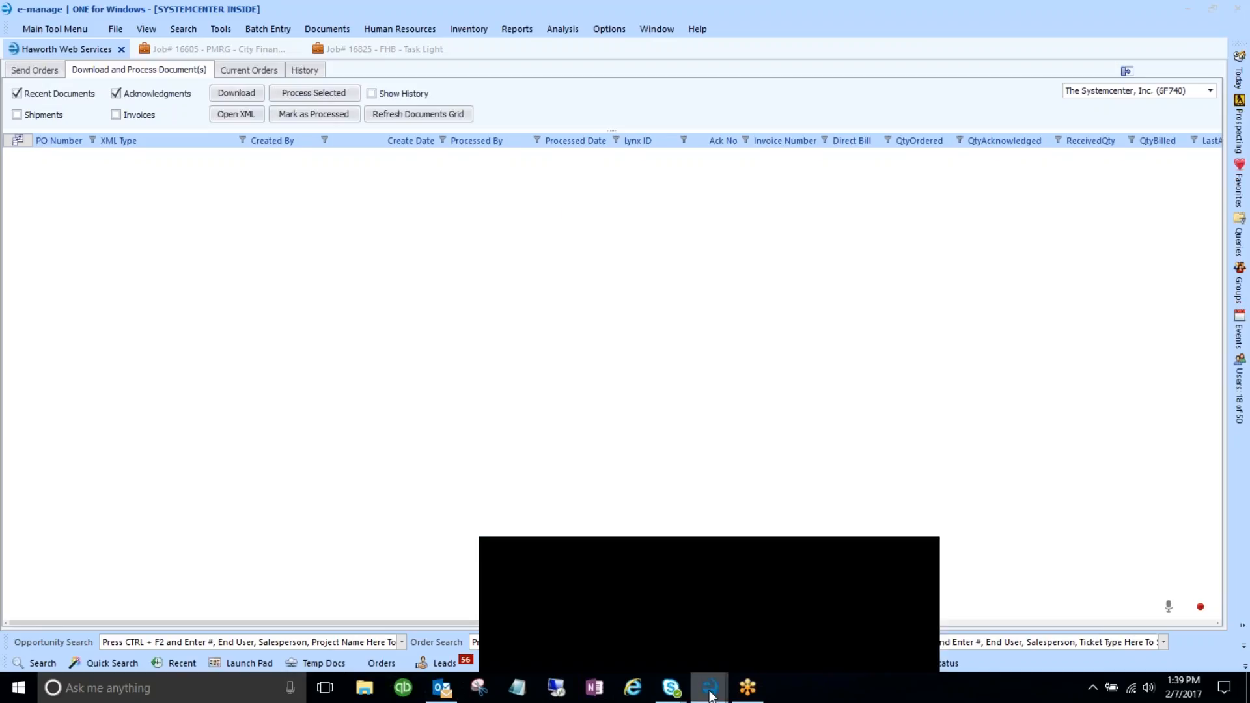
click(568, 645)
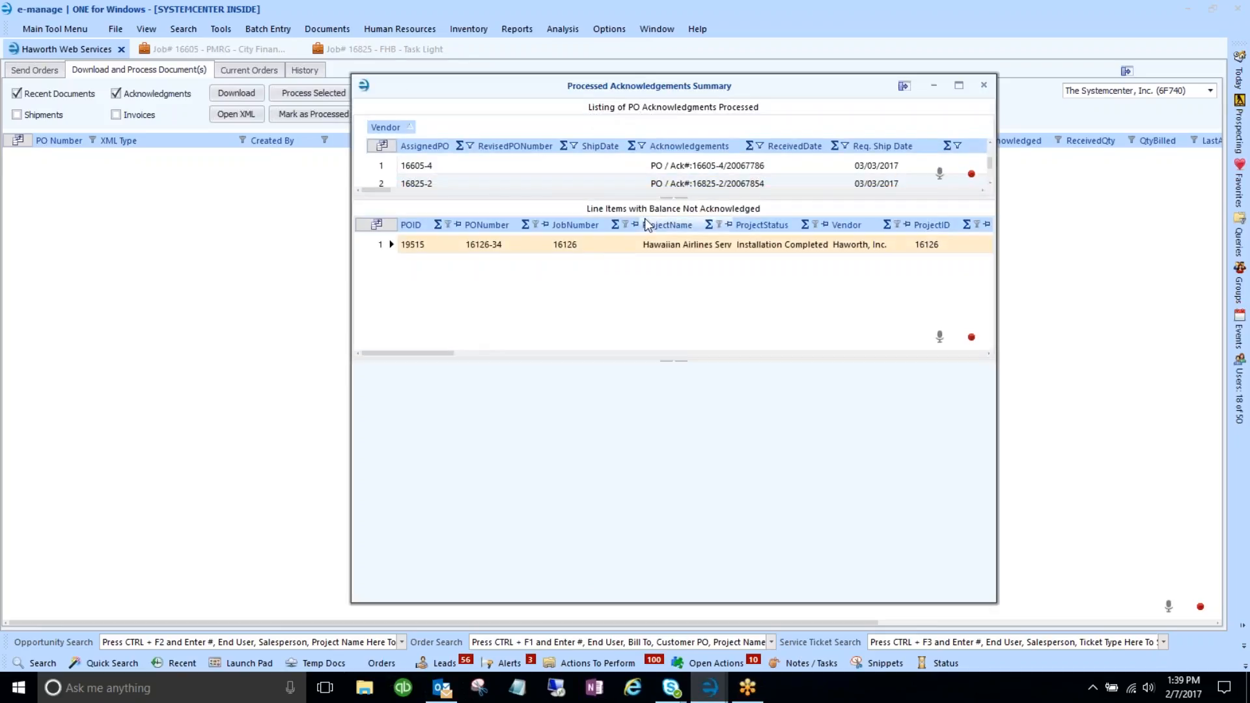
drag(651, 199, 646, 261)
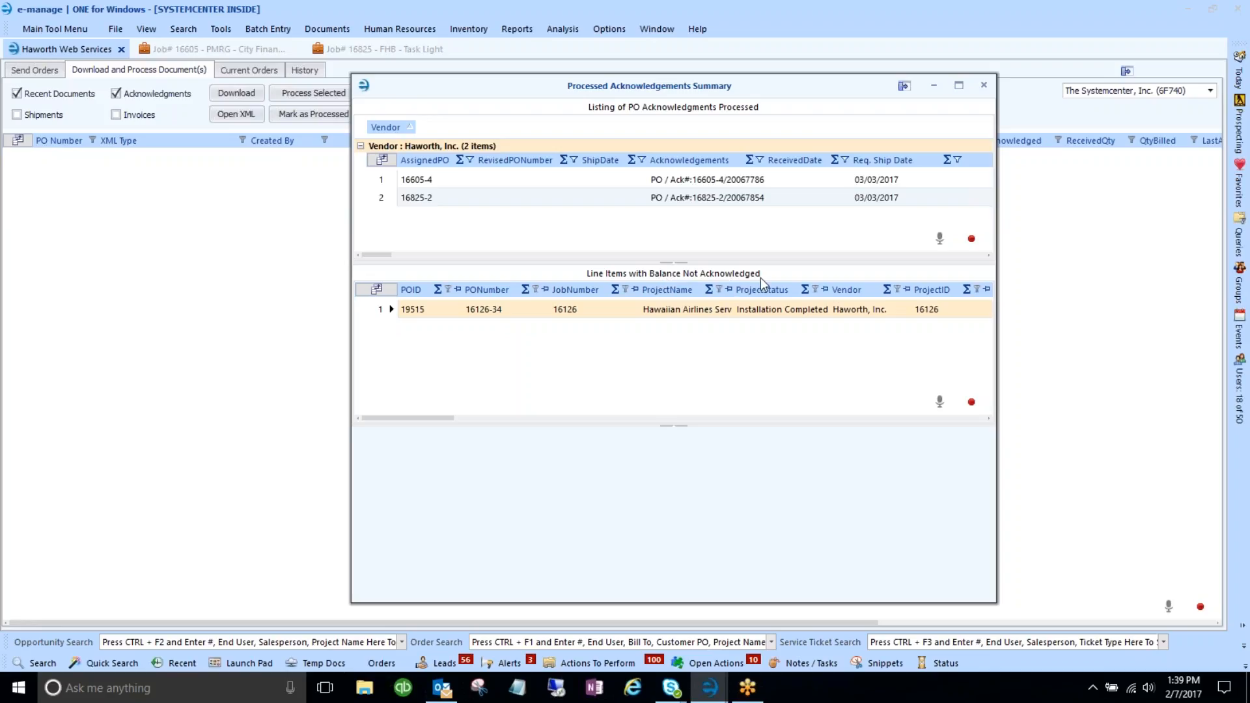
click(668, 198)
click(985, 86)
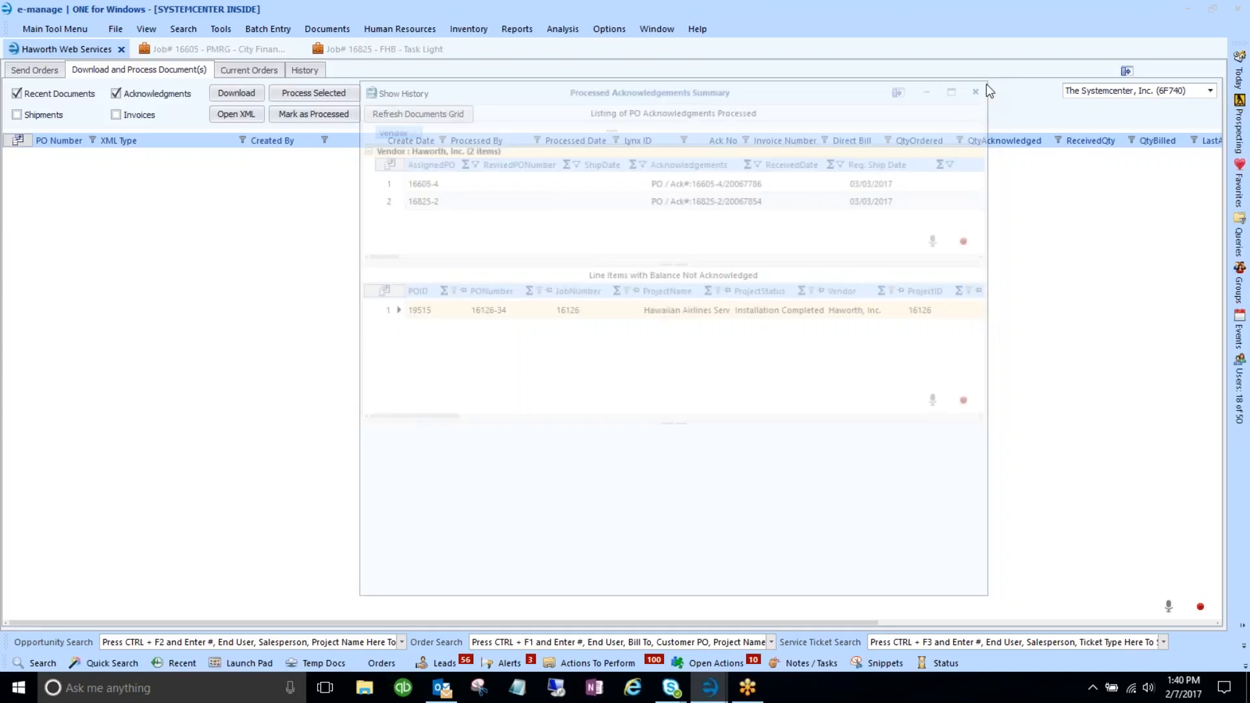